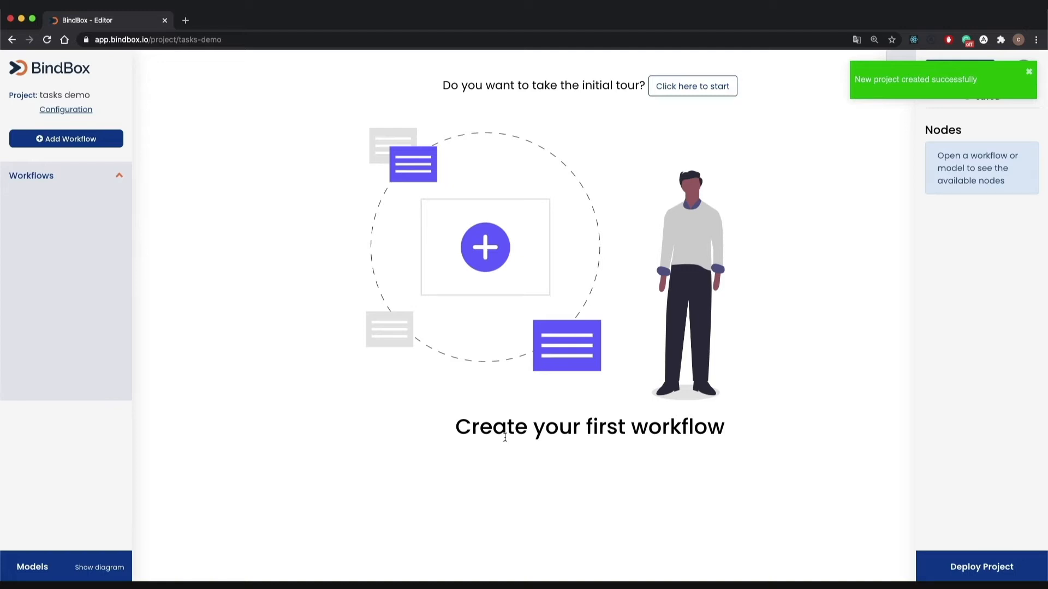
# Step: Add a data model node to the project's models diagram and name it task
pyautogui.click(16, 141)
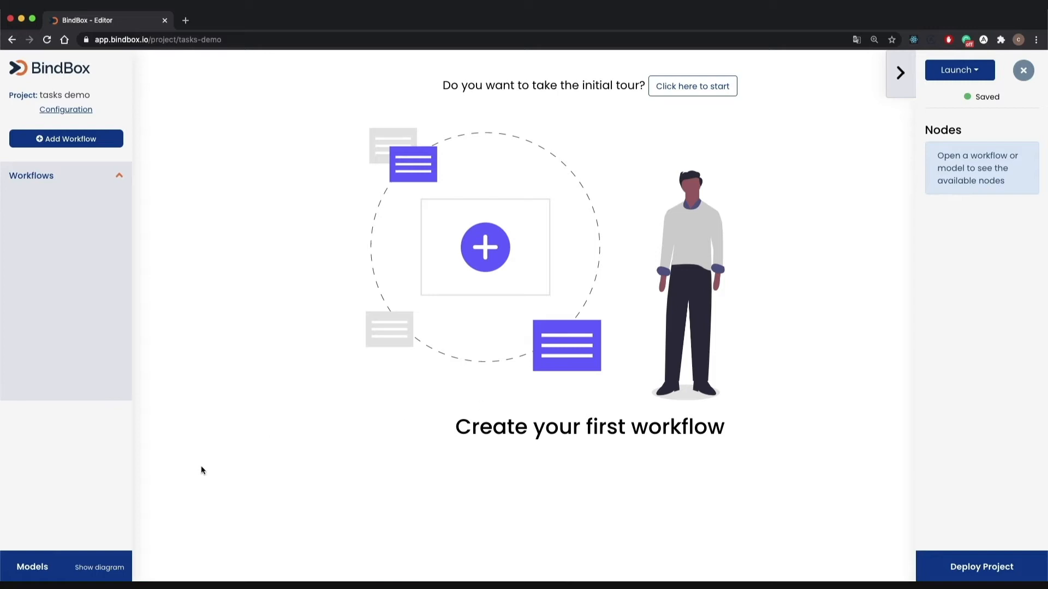
pyautogui.click(52, 564)
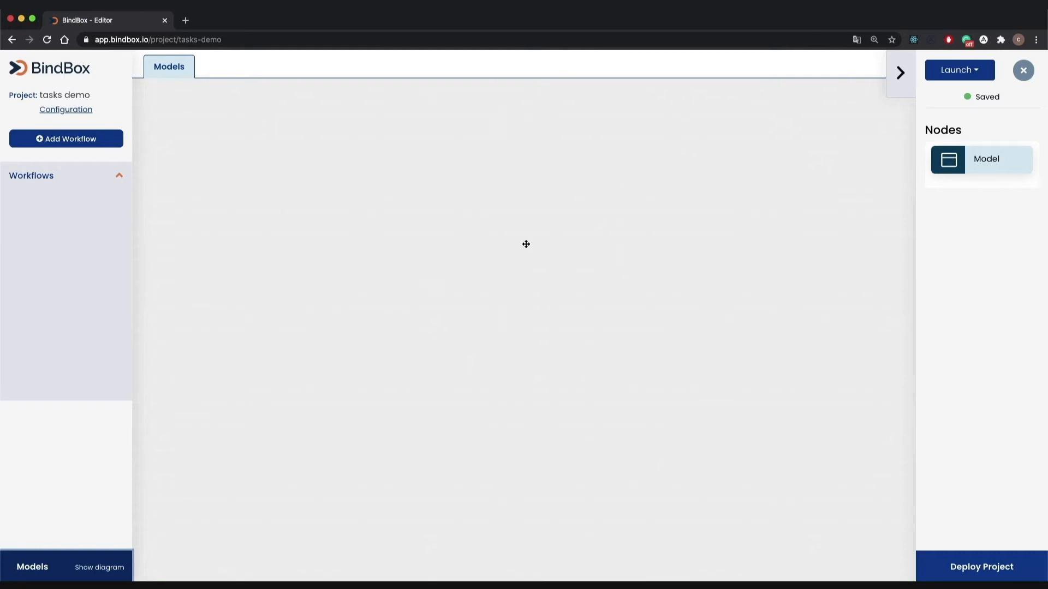
pyautogui.moveTo(1006, 163); pyautogui.dragTo(510, 242)
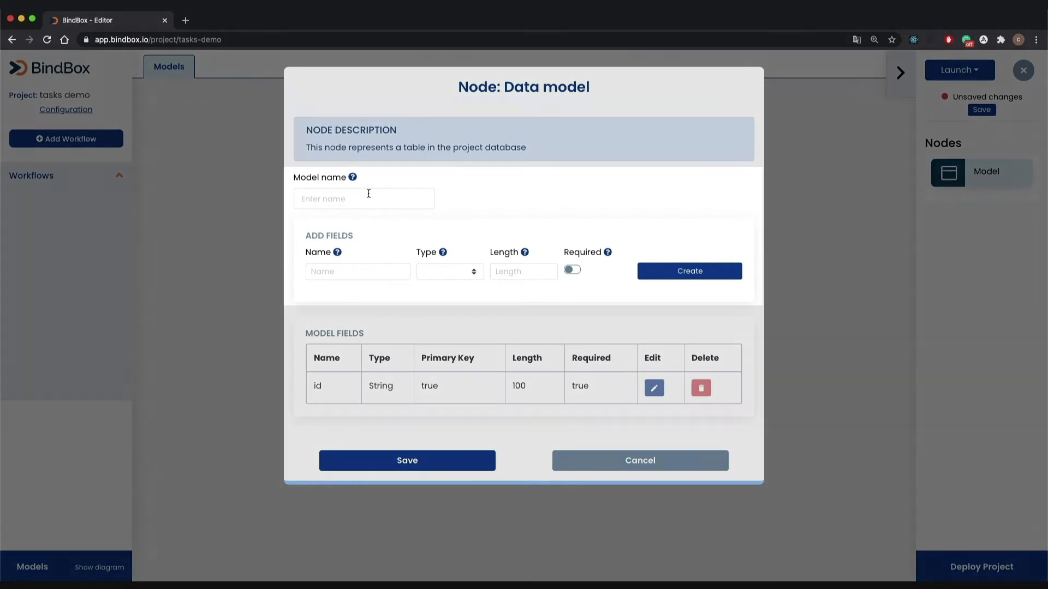
pyautogui.click(368, 194)
pyautogui.write('tas')
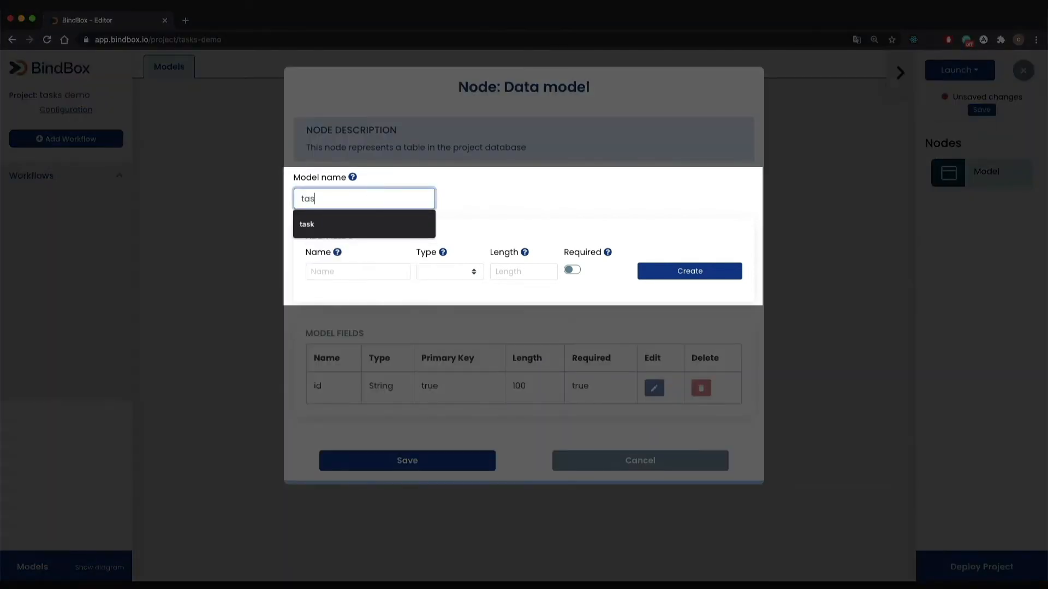
pyautogui.write('k')
# Step: Create a required string field named title with length 50 in the task model
pyautogui.click(381, 270)
pyautogui.write('title')
pyautogui.click(448, 271)
pyautogui.click(433, 280)
pyautogui.click(505, 271)
pyautogui.write('50')
pyautogui.click(572, 270)
pyautogui.click(673, 273)
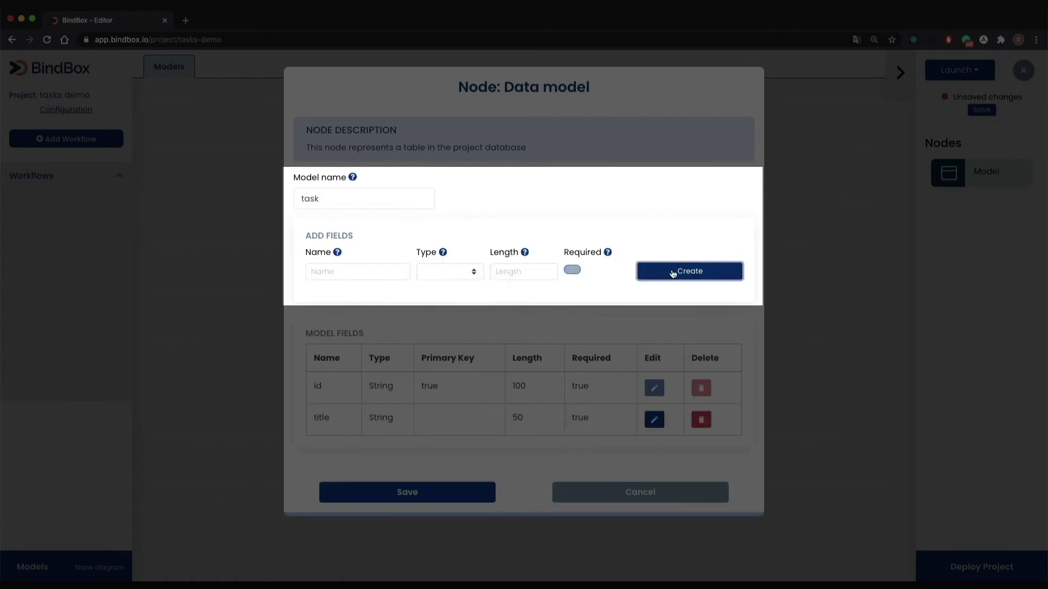
# Step: Create a required string field named description with length 200 in the task model
pyautogui.click(348, 273)
pyautogui.write('description')
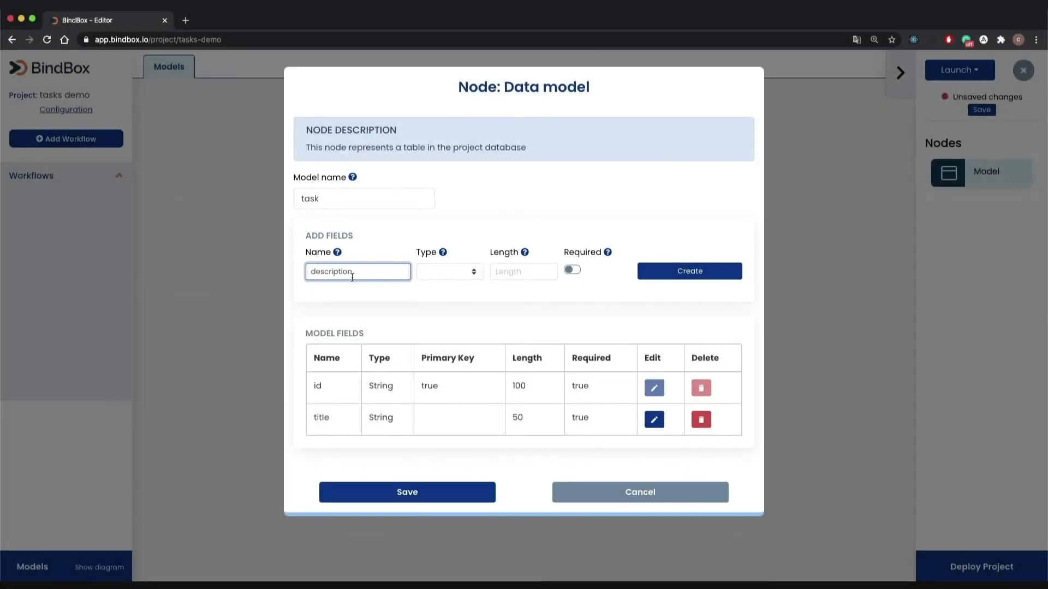
pyautogui.click(445, 271)
pyautogui.click(443, 279)
pyautogui.click(505, 271)
pyautogui.write('200')
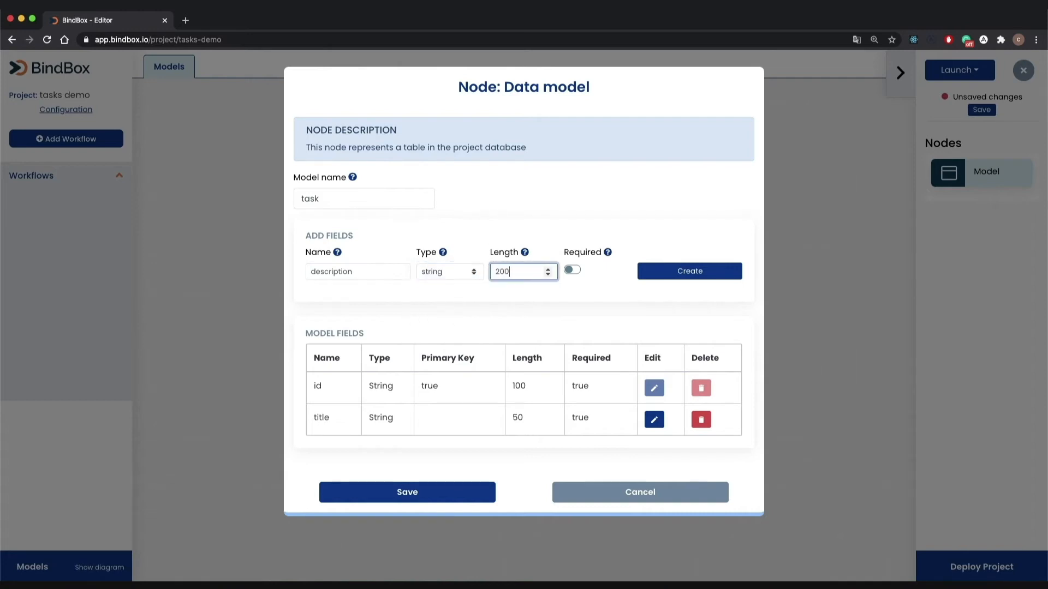
pyautogui.click(571, 271)
pyautogui.click(677, 273)
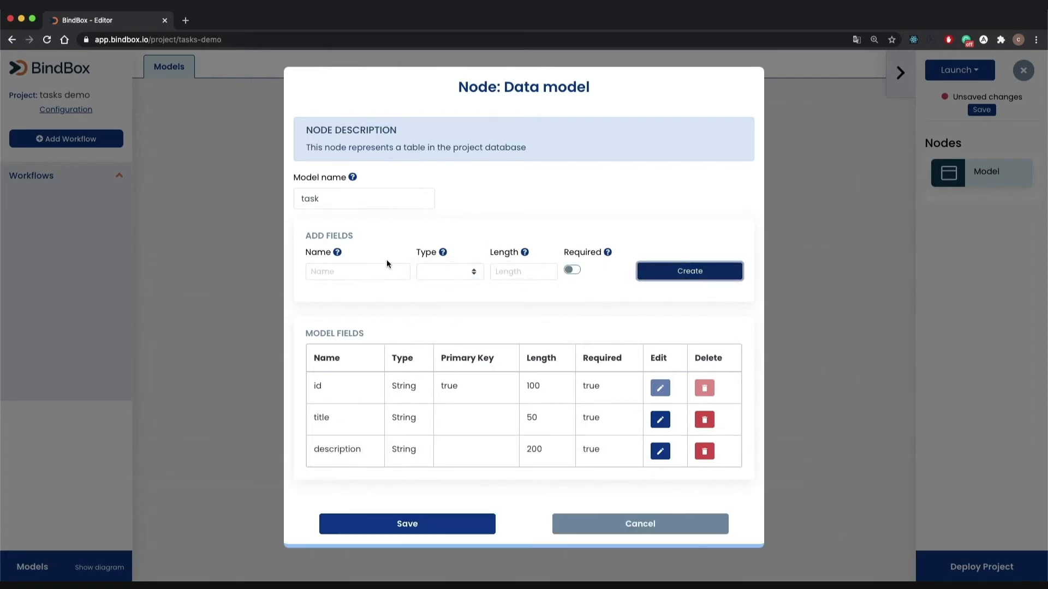
# Step: Create a required string field named status with length 20 in the task model
pyautogui.click(370, 272)
pyautogui.write('status')
pyautogui.click(449, 274)
pyautogui.click(444, 280)
pyautogui.click(499, 273)
pyautogui.write('20')
pyautogui.click(571, 270)
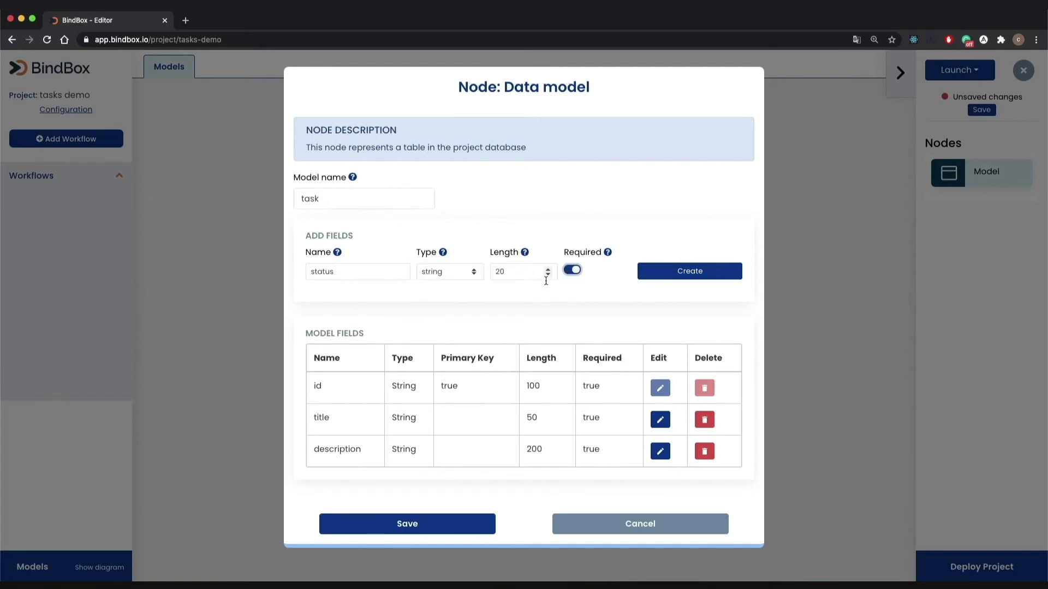
pyautogui.click(700, 278)
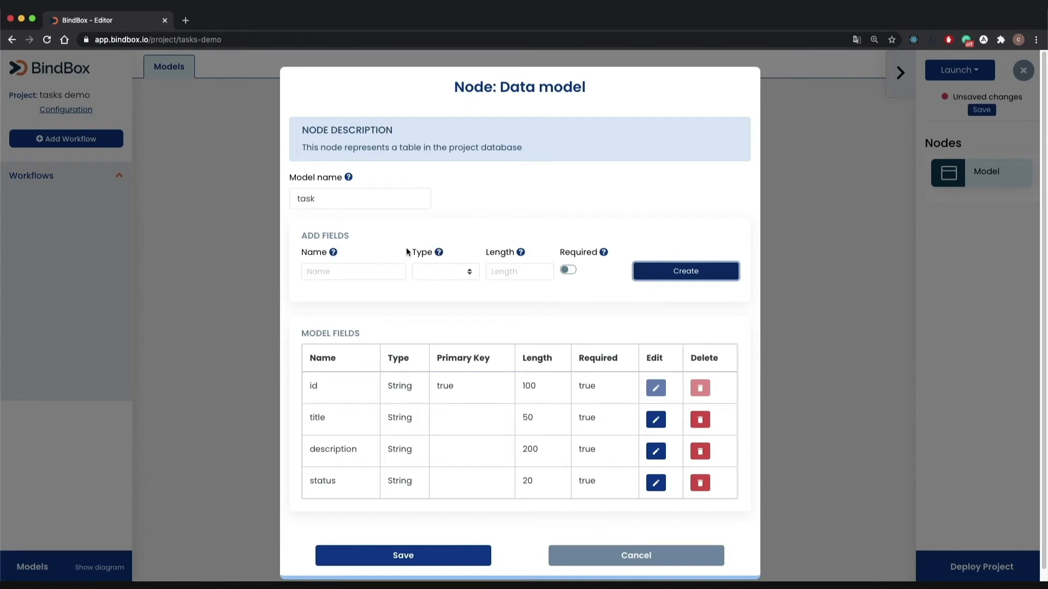
# Step: Save the task model and the project's pending changes
pyautogui.moveTo(440, 253)
pyautogui.moveTo(521, 256)
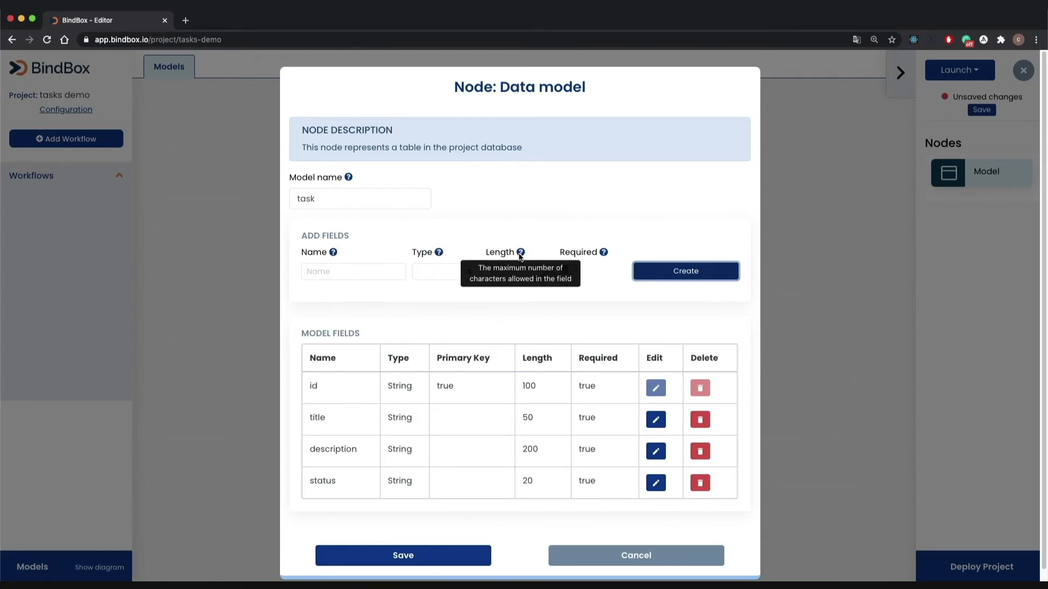
pyautogui.click(457, 555)
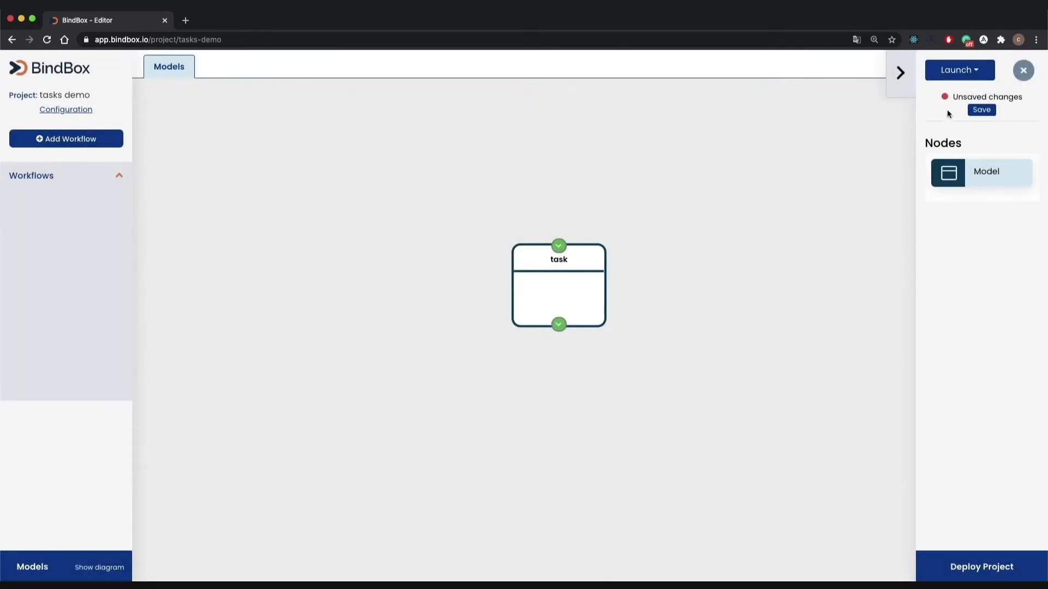
pyautogui.click(981, 110)
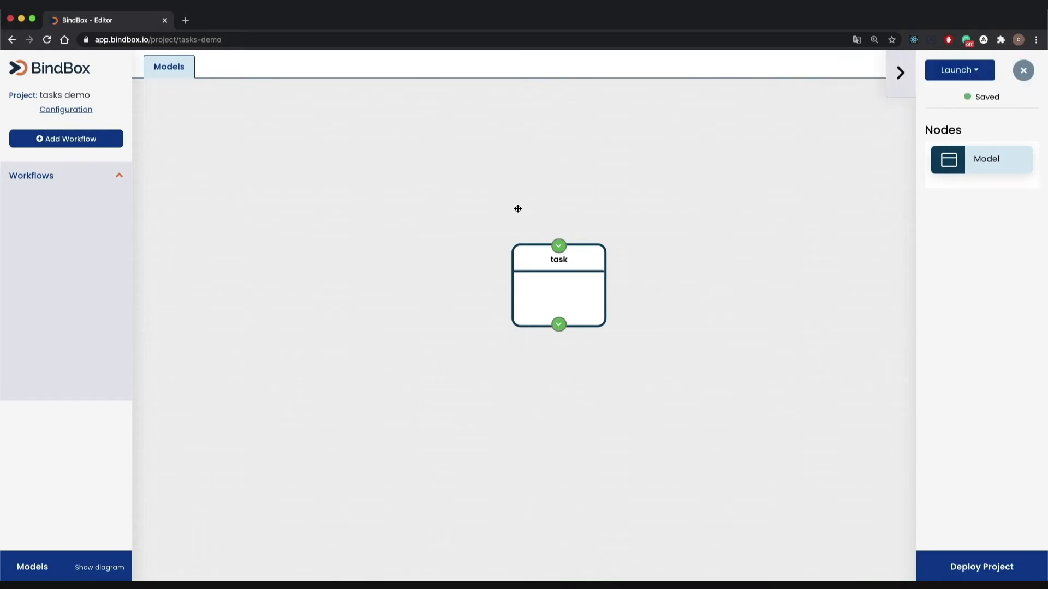
# Step: Create a workflow named addTask with the description text "description"
pyautogui.click(70, 138)
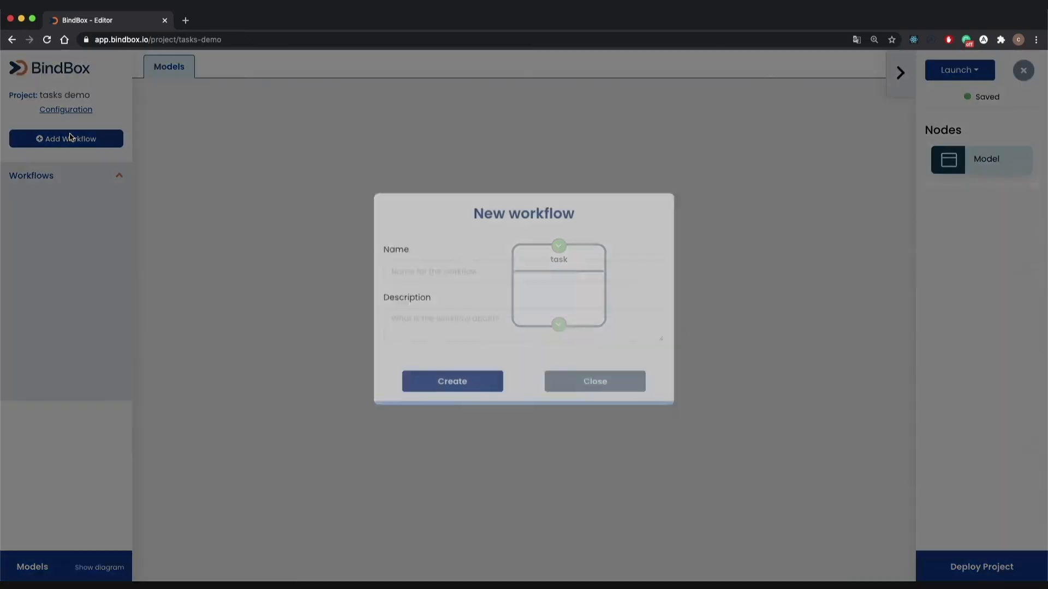
pyautogui.click(463, 289)
pyautogui.write('addTask')
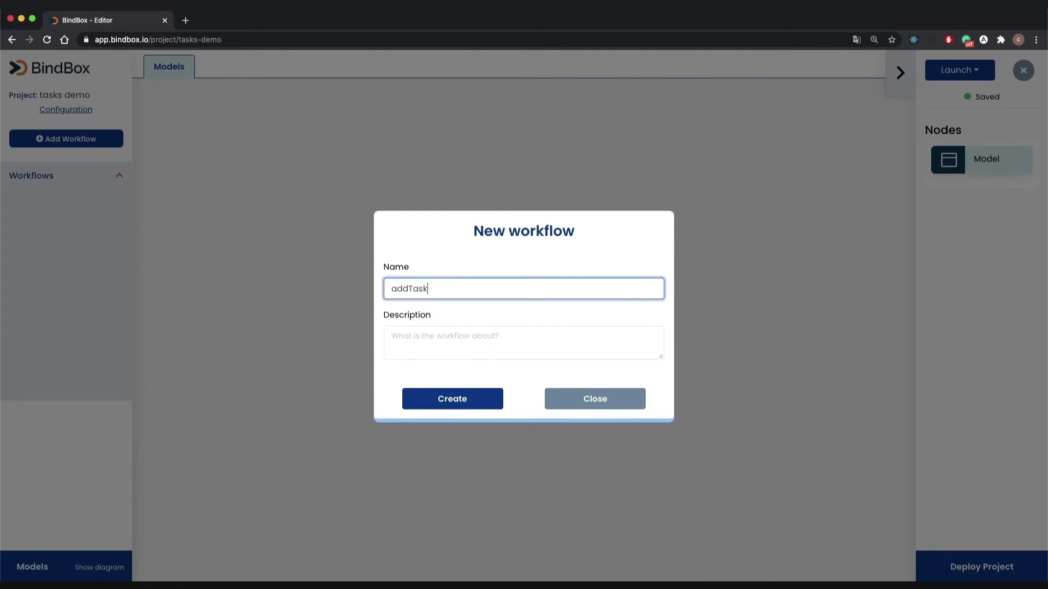
pyautogui.click(481, 342)
pyautogui.write('description')
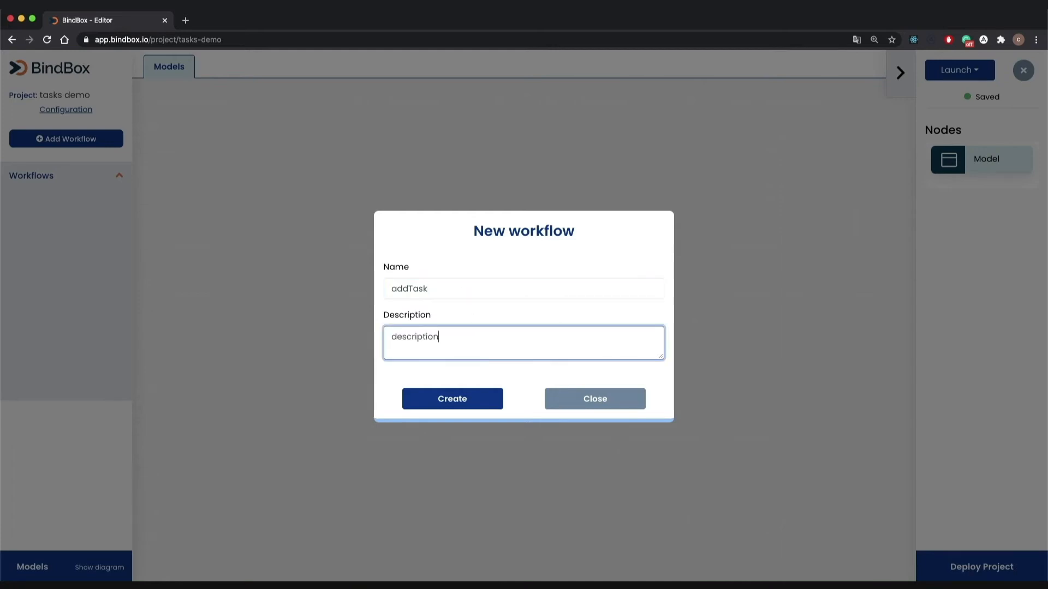
pyautogui.click(471, 400)
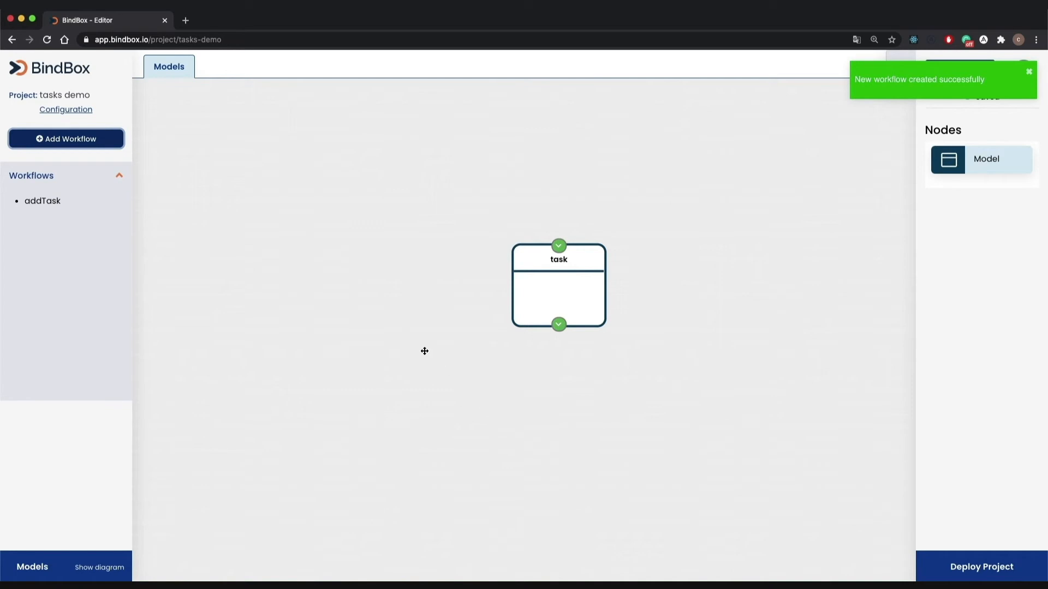
# Step: Open the addTask workflow and name its Start node "start"
pyautogui.click(44, 202)
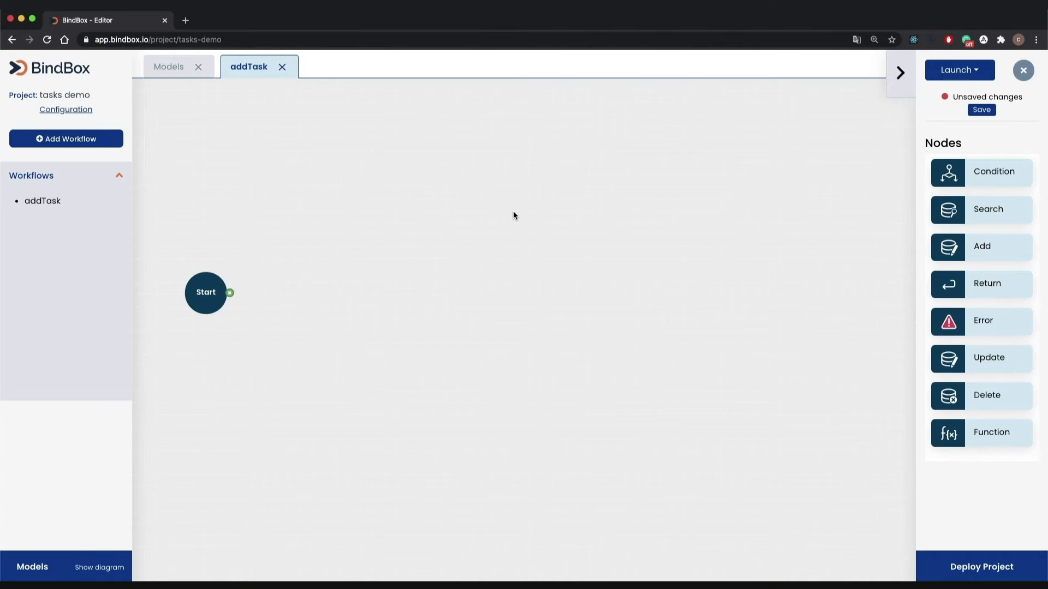
pyautogui.doubleClick(215, 287)
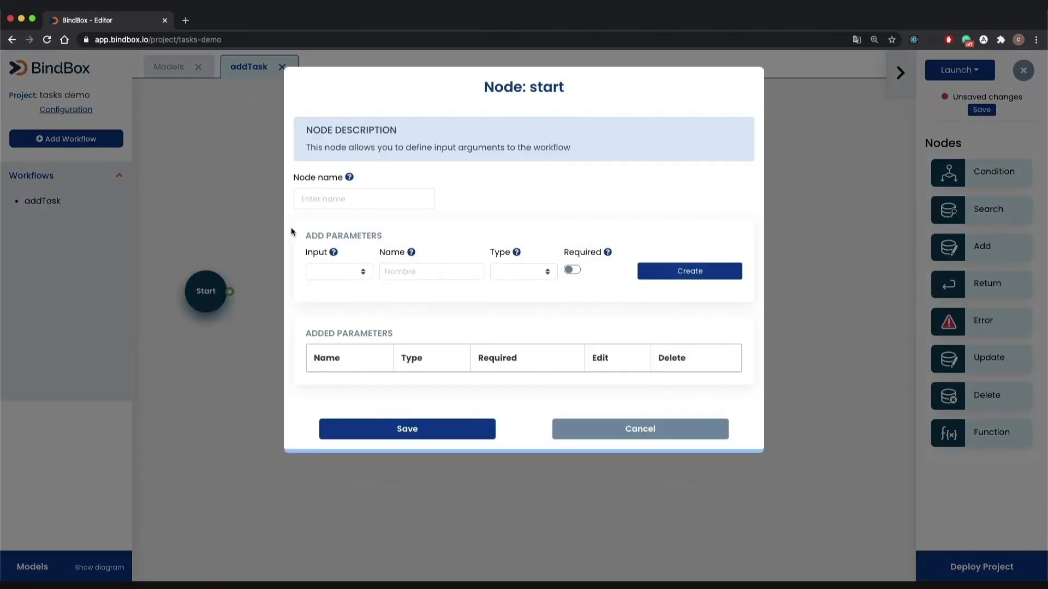
pyautogui.click(311, 200)
pyautogui.write('start')
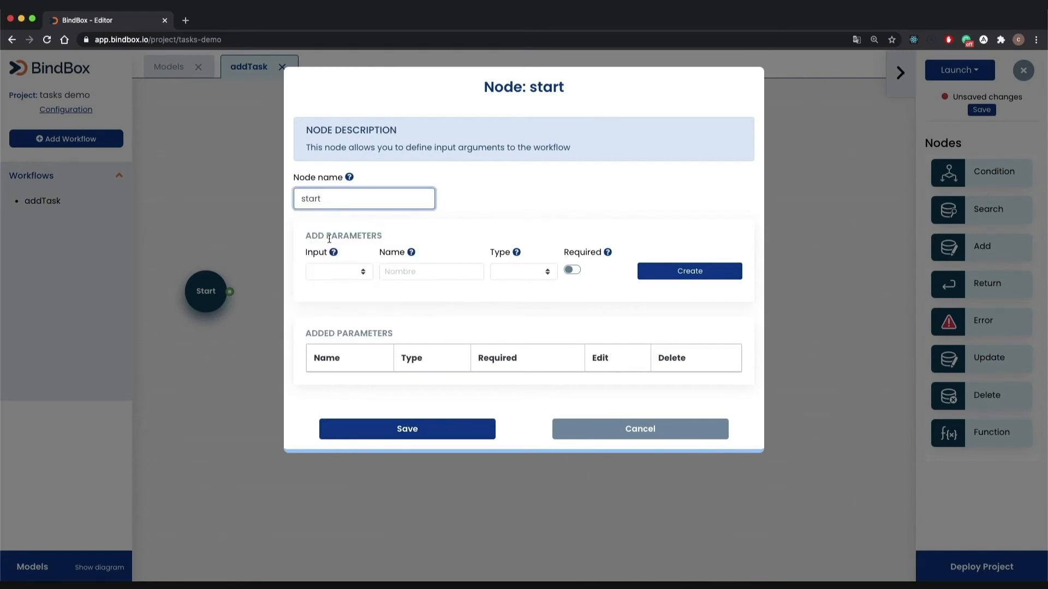
# Step: Create a required Nativo input parameter named title of type string in the start node
pyautogui.click(341, 270)
pyautogui.click(339, 291)
pyautogui.click(394, 271)
pyautogui.write('title')
pyautogui.click(538, 271)
pyautogui.click(513, 283)
pyautogui.click(571, 270)
pyautogui.click(702, 272)
# Step: Create a required Nativo input parameter named description of type string in the start node
pyautogui.click(339, 277)
pyautogui.click(338, 290)
pyautogui.click(402, 271)
pyautogui.write('description')
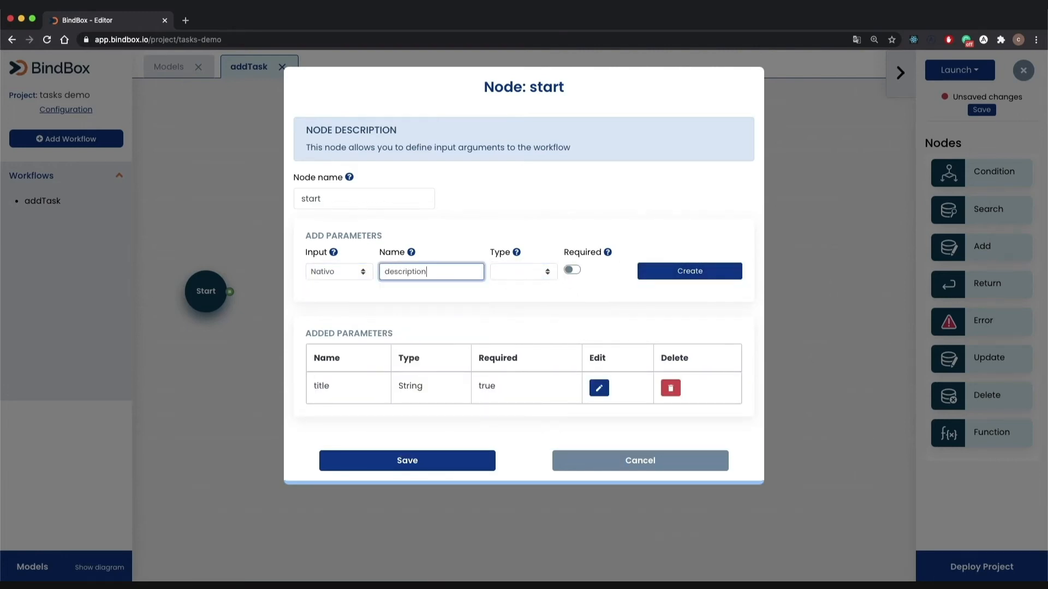
pyautogui.click(497, 273)
pyautogui.click(513, 282)
pyautogui.click(572, 271)
pyautogui.click(665, 280)
# Step: Create a required Nativo string parameter named status and save the start node
pyautogui.click(350, 275)
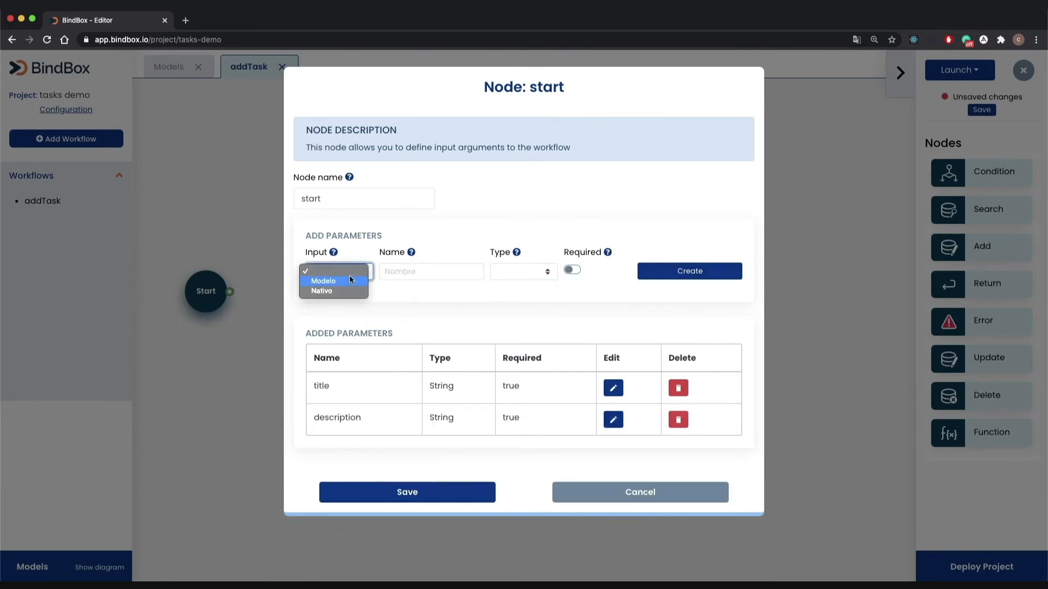
pyautogui.click(345, 291)
pyautogui.click(402, 271)
pyautogui.write('status')
pyautogui.click(519, 273)
pyautogui.click(519, 280)
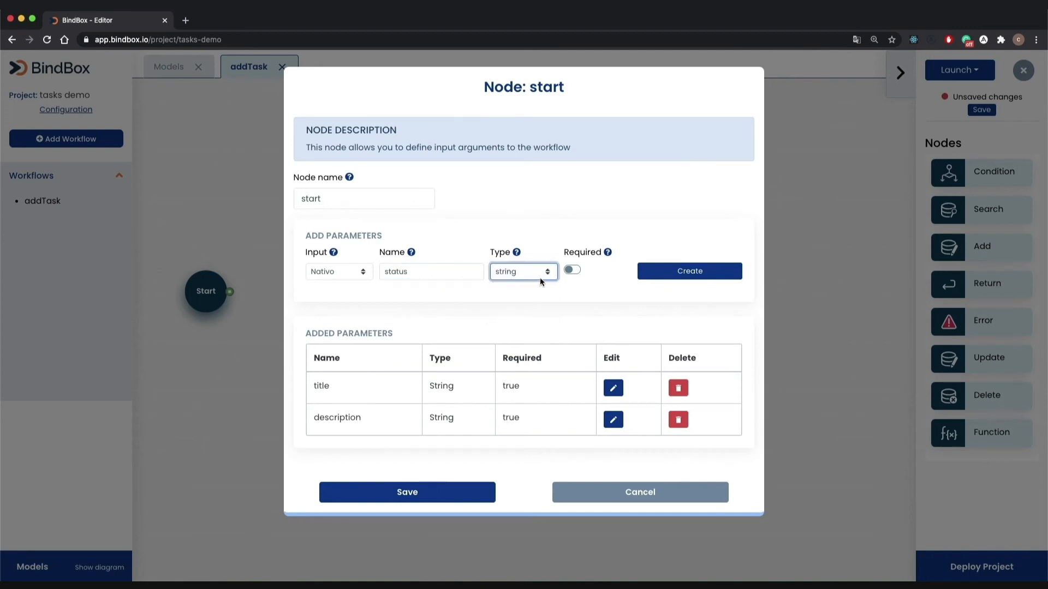
pyautogui.click(572, 270)
pyautogui.click(674, 278)
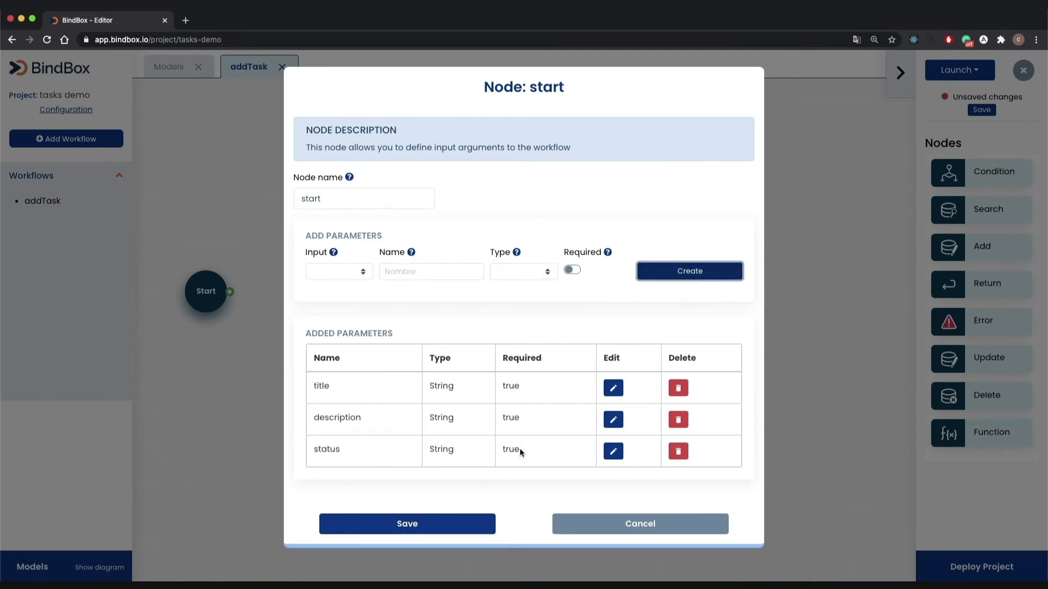
pyautogui.click(436, 527)
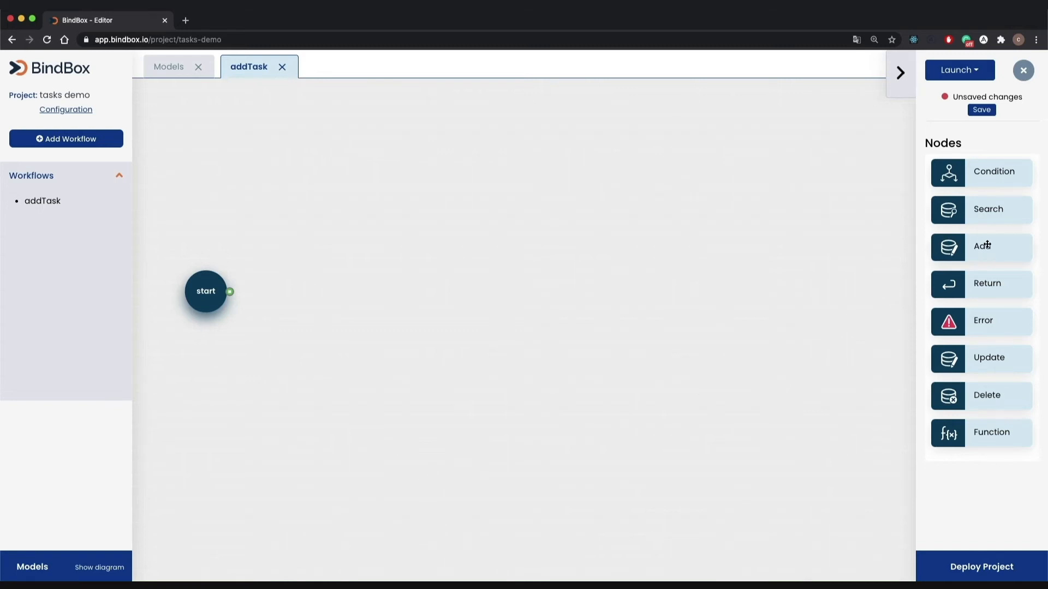
# Step: Connect a new Add node after the start node, named add and targeting the task model
pyautogui.moveTo(987, 245); pyautogui.dragTo(357, 278)
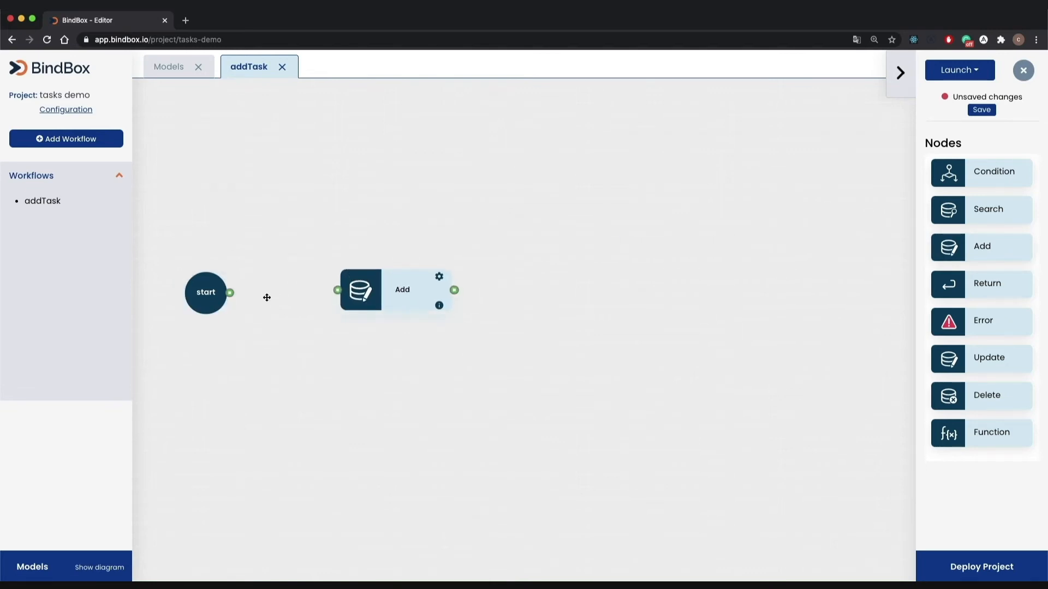
pyautogui.moveTo(229, 292); pyautogui.dragTo(338, 290)
pyautogui.doubleClick(406, 295)
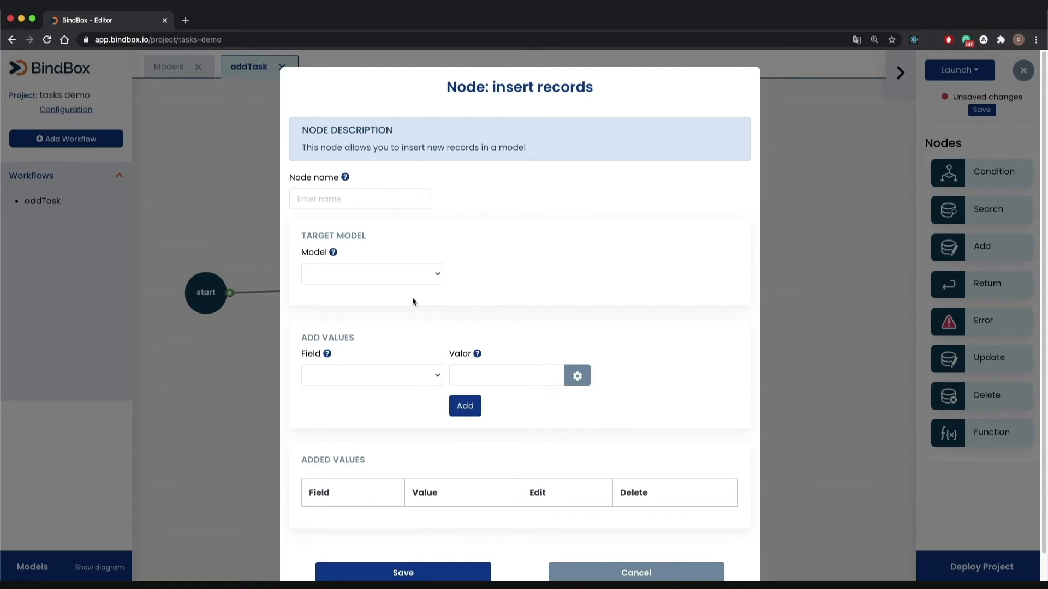
pyautogui.click(355, 194)
pyautogui.write('add')
pyautogui.click(374, 274)
pyautogui.click(377, 284)
# Step: Add a value to the insert node that fills the title field with the context variable $title
pyautogui.scroll(-1, 549, 288)
pyautogui.click(372, 345)
pyautogui.click(327, 367)
pyautogui.click(577, 351)
pyautogui.click(424, 164)
pyautogui.click(439, 192)
pyautogui.click(594, 301)
pyautogui.click(465, 376)
# Step: Add a value to the insert node that fills the description field with the context variable $description
pyautogui.click(402, 350)
pyautogui.click(393, 375)
pyautogui.click(576, 348)
pyautogui.click(418, 161)
pyautogui.click(448, 218)
pyautogui.click(593, 301)
pyautogui.click(465, 376)
# Step: Add a value that fills the status field with the context variable $status and save the insert node
pyautogui.click(395, 344)
pyautogui.click(388, 385)
pyautogui.click(577, 346)
pyautogui.click(419, 161)
pyautogui.click(447, 248)
pyautogui.click(595, 300)
pyautogui.click(465, 376)
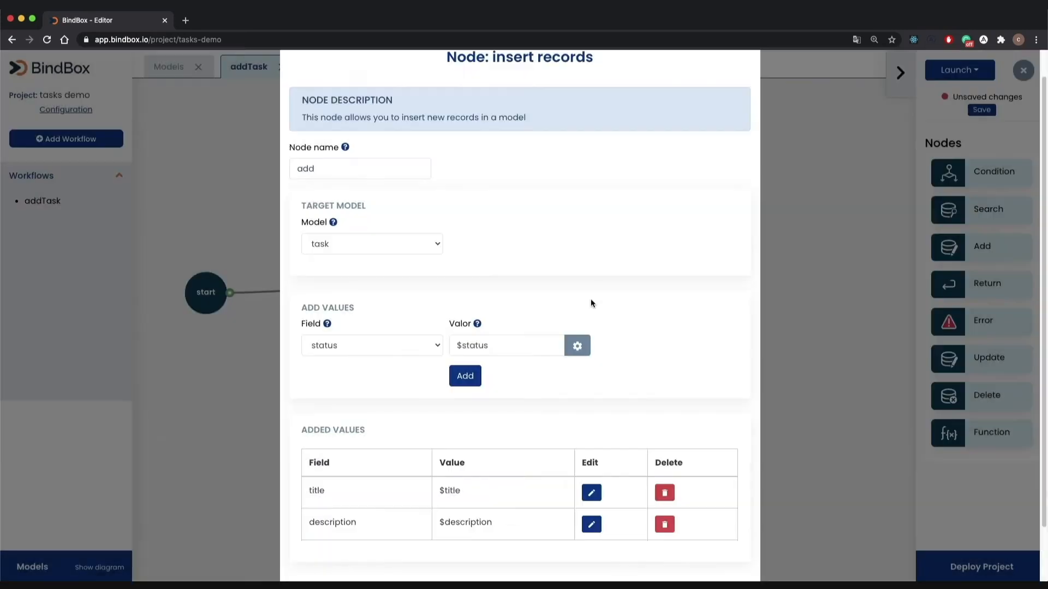
pyautogui.scroll(-3, 679, 332)
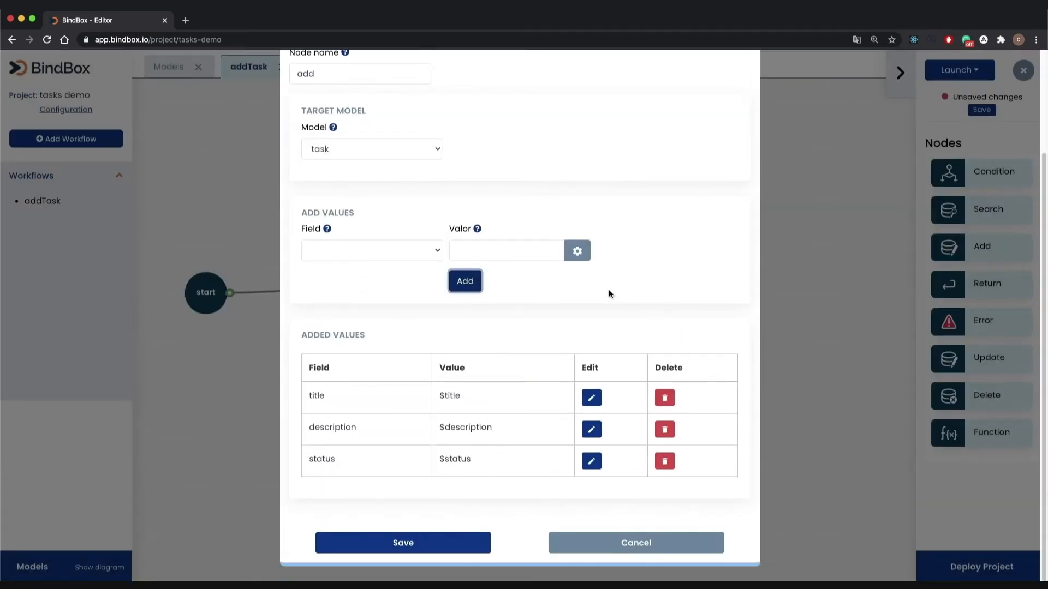
pyautogui.click(402, 542)
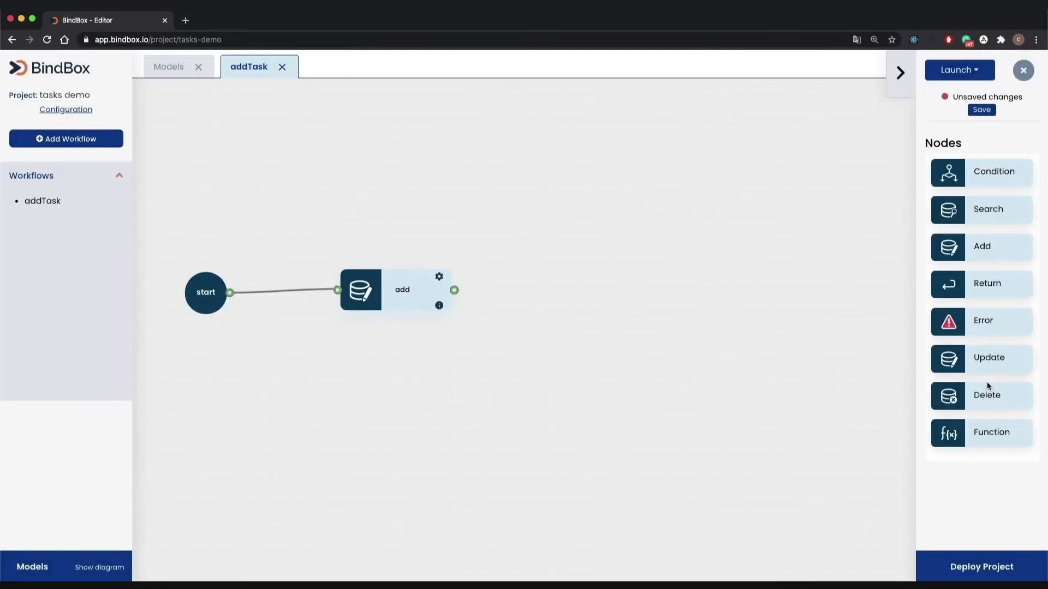
# Step: Connect a new Return node after the add node, named end and returning the task context value
pyautogui.moveTo(994, 291); pyautogui.dragTo(589, 286)
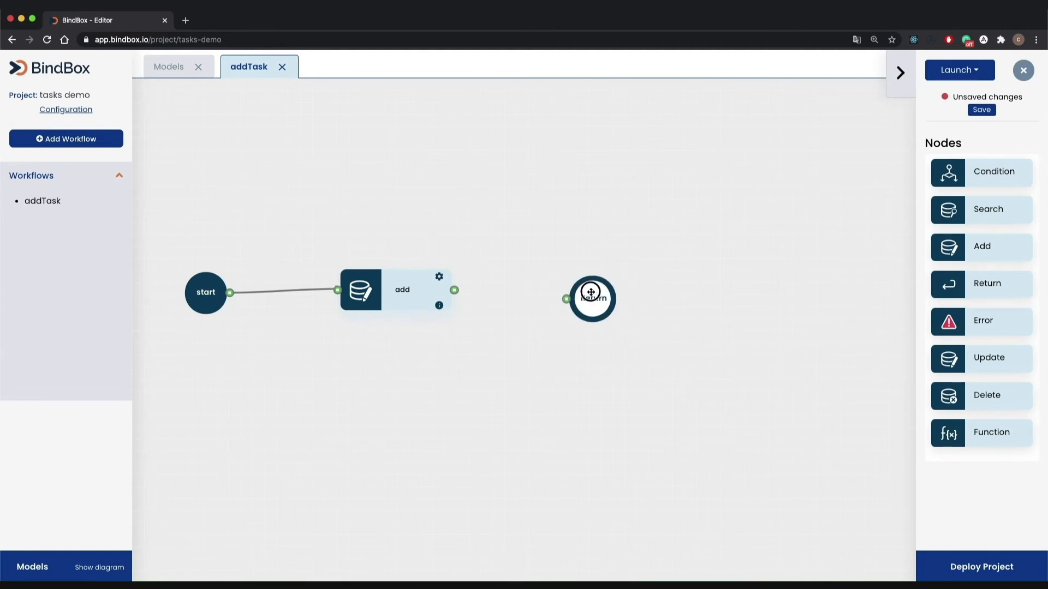
pyautogui.moveTo(454, 290); pyautogui.dragTo(565, 294)
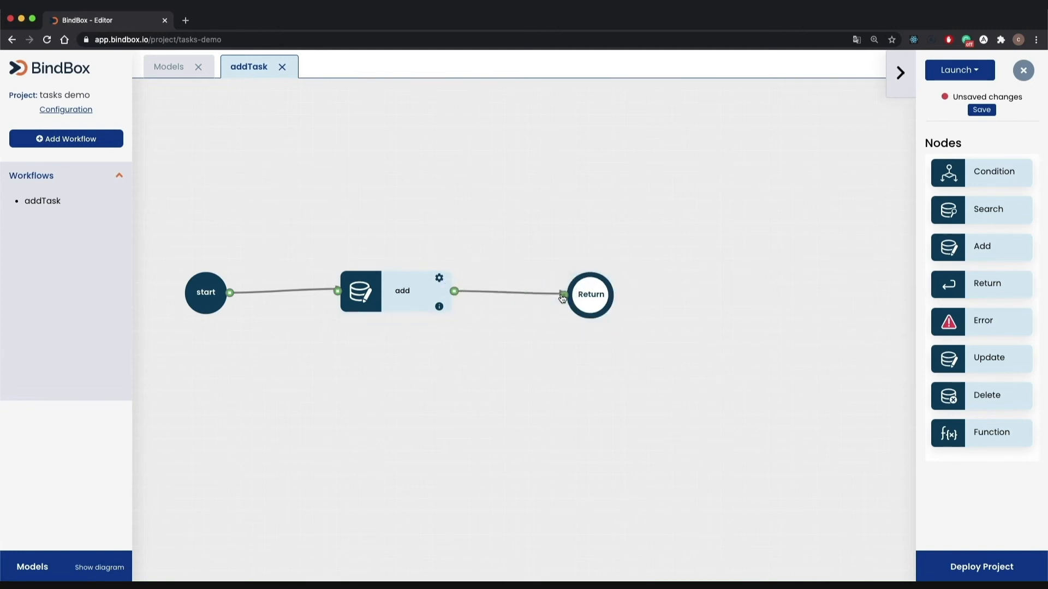
pyautogui.doubleClick(591, 295)
pyautogui.write('end')
pyautogui.click(384, 272)
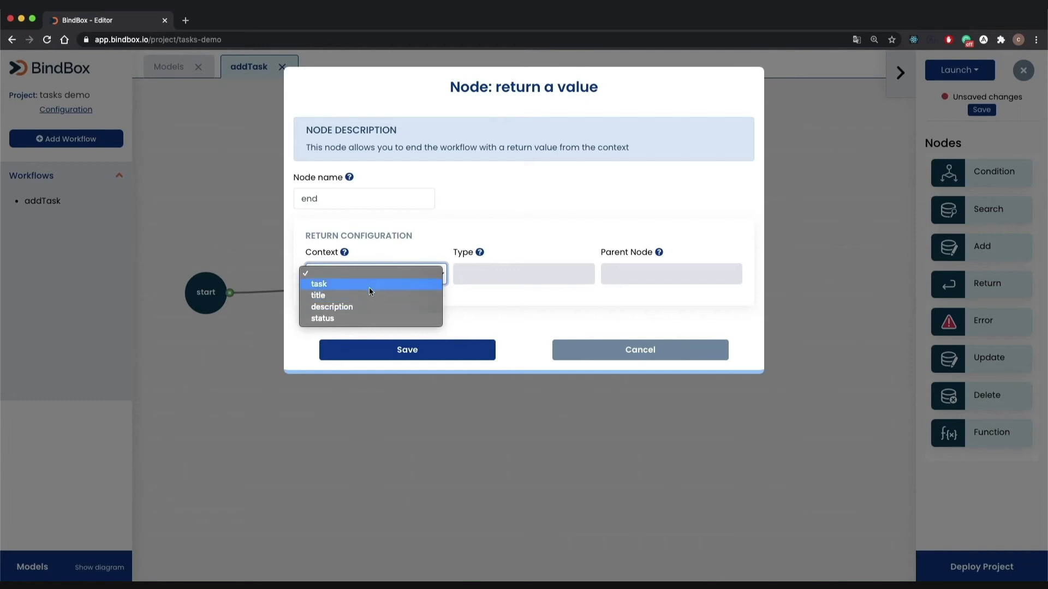
pyautogui.click(369, 285)
pyautogui.click(476, 360)
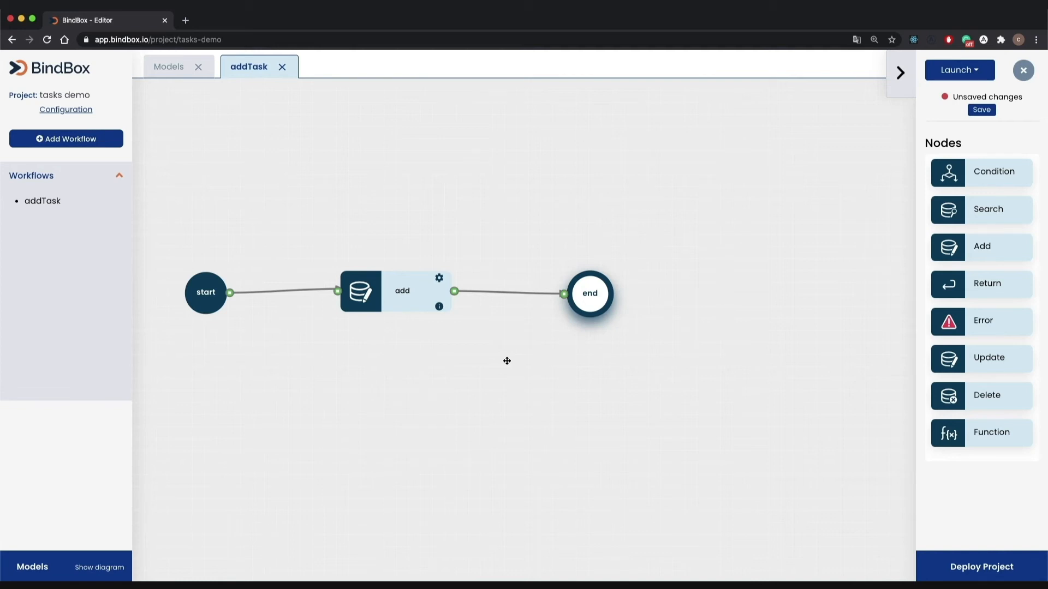
pyautogui.click(544, 356)
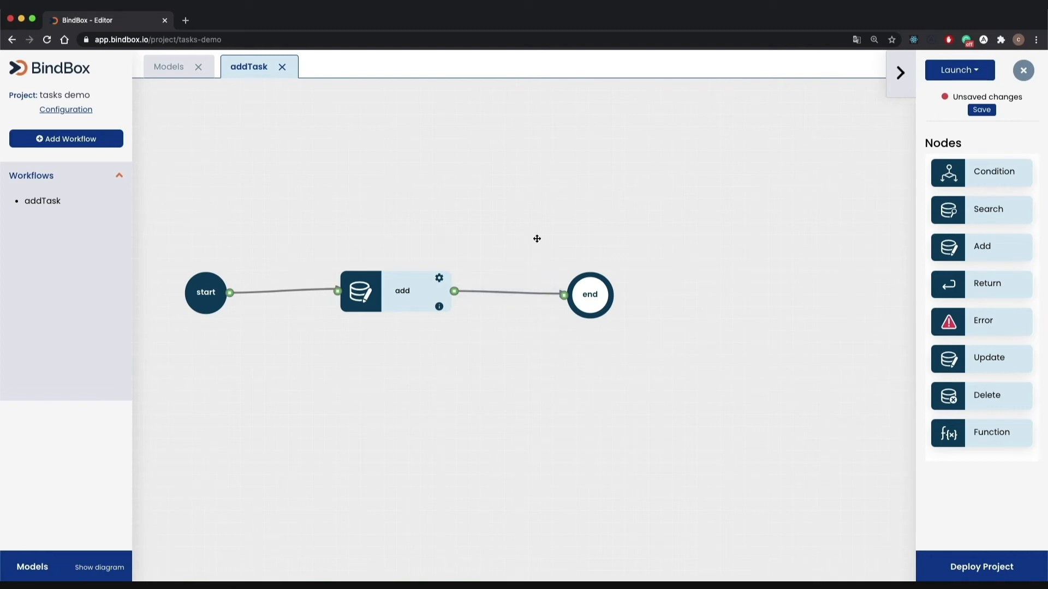
# Step: Create a new workflow named getAllTasks and open it in the editor
pyautogui.click(90, 140)
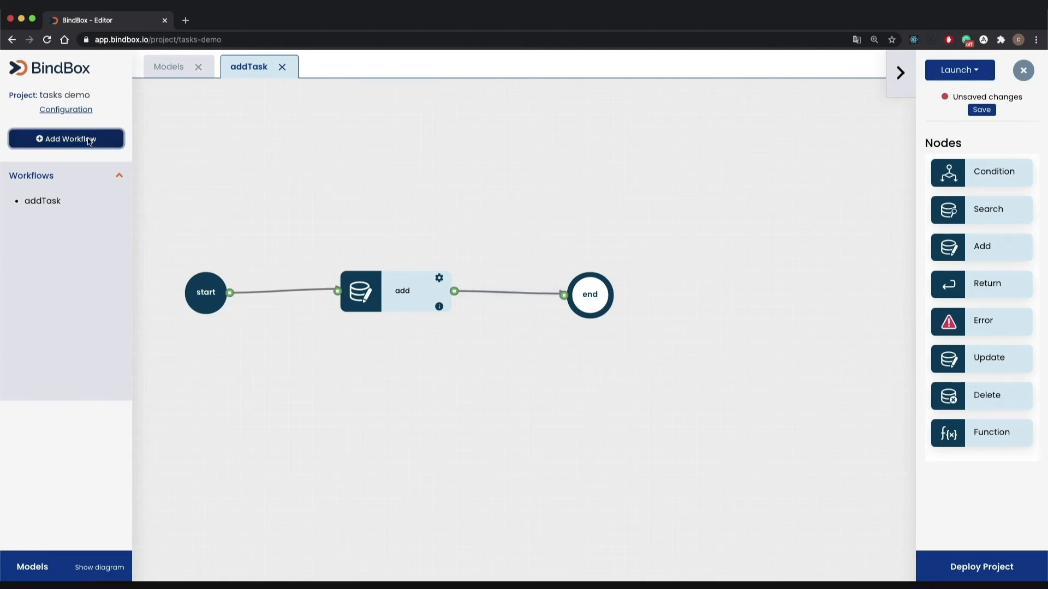
pyautogui.click(410, 288)
pyautogui.write('getAllTasks')
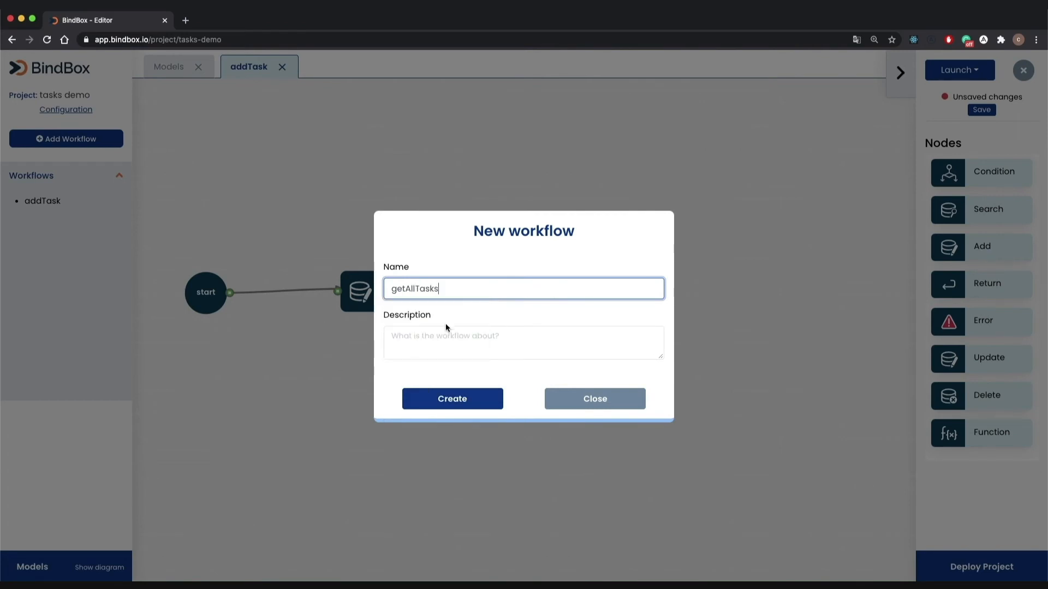
pyautogui.click(458, 397)
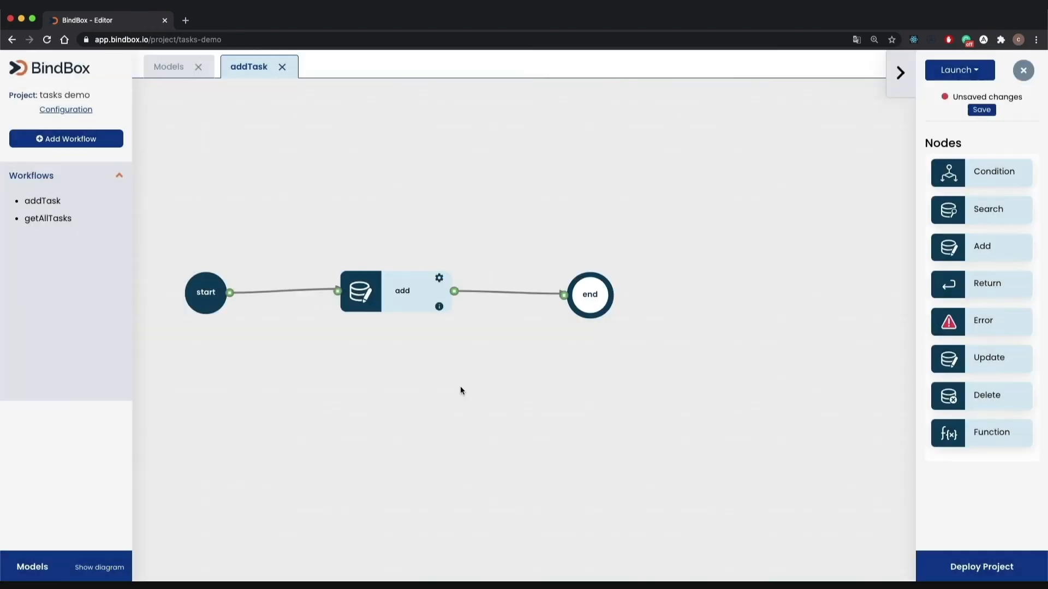
pyautogui.click(57, 221)
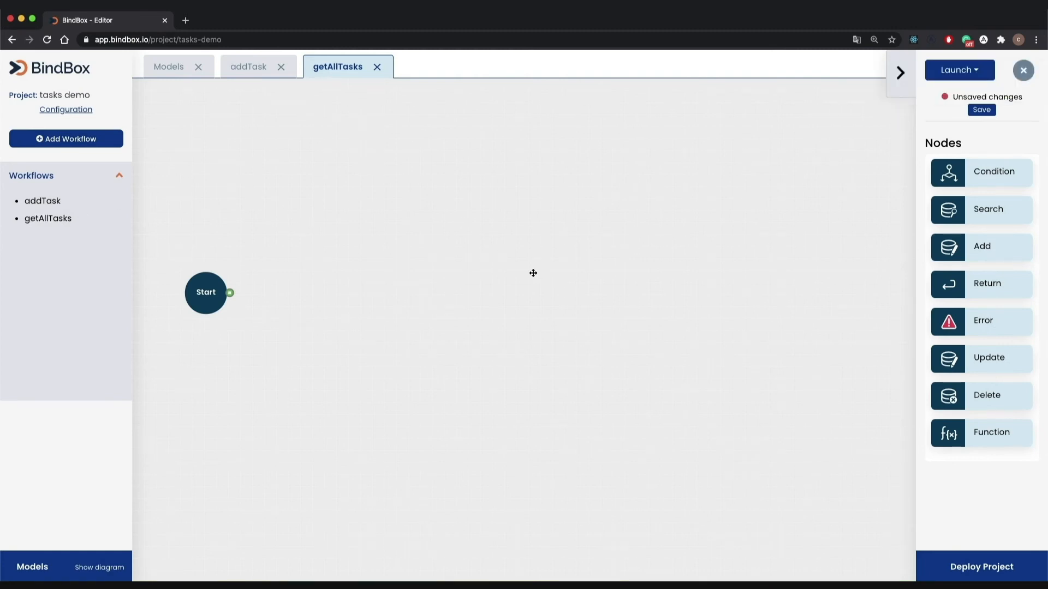
# Step: Name the getAllTasks workflow's initial node start, without adding any parameters, and save it
pyautogui.click(201, 298)
pyautogui.click(360, 199)
pyautogui.write('start')
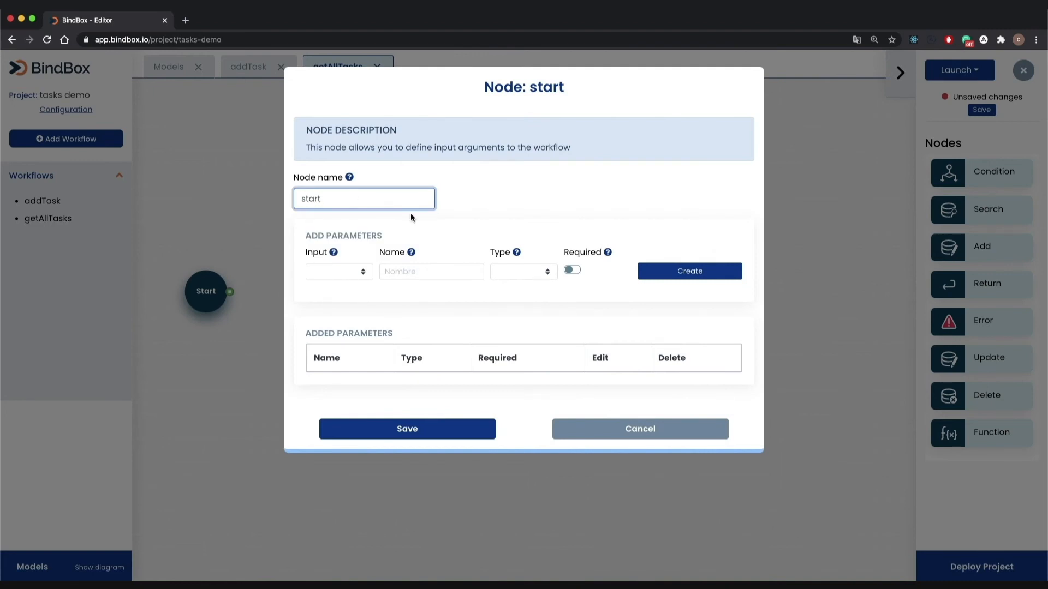
pyautogui.click(419, 431)
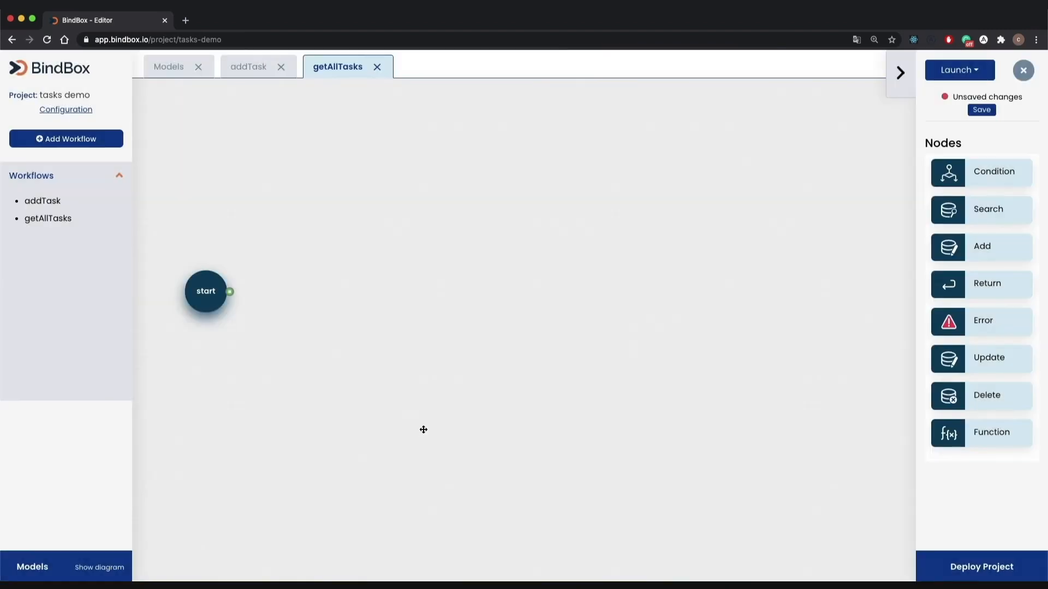
# Step: Add a Search node connected after the start node and name it get
pyautogui.moveTo(992, 203); pyautogui.dragTo(365, 290)
pyautogui.moveTo(230, 292); pyautogui.dragTo(333, 297)
pyautogui.doubleClick(381, 295)
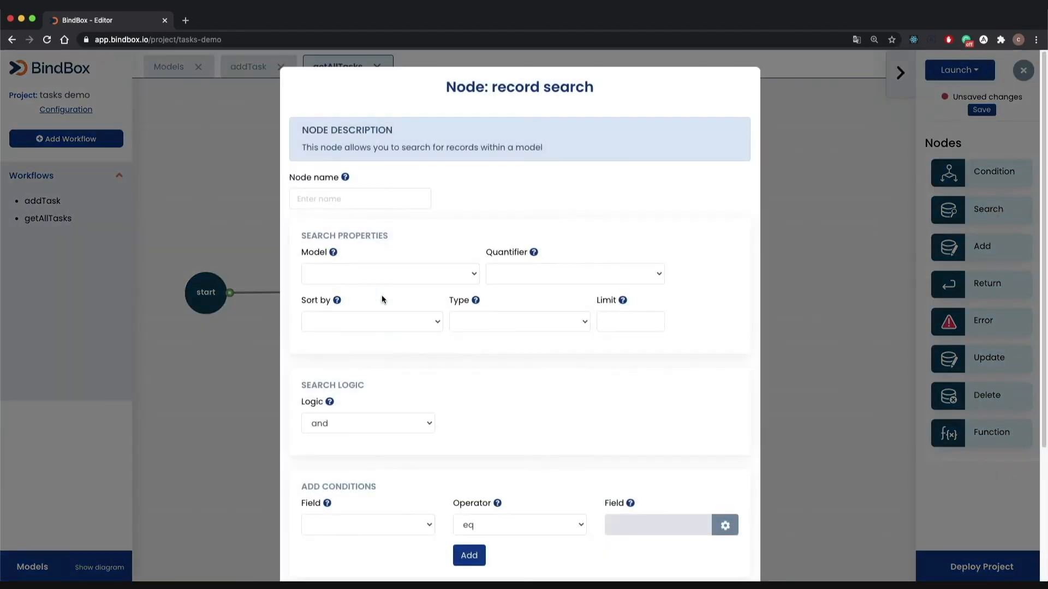
pyautogui.click(347, 204)
pyautogui.write('get')
# Step: Set the get node to search the task model with quantifier many and no conditions, and save the node
pyautogui.click(363, 281)
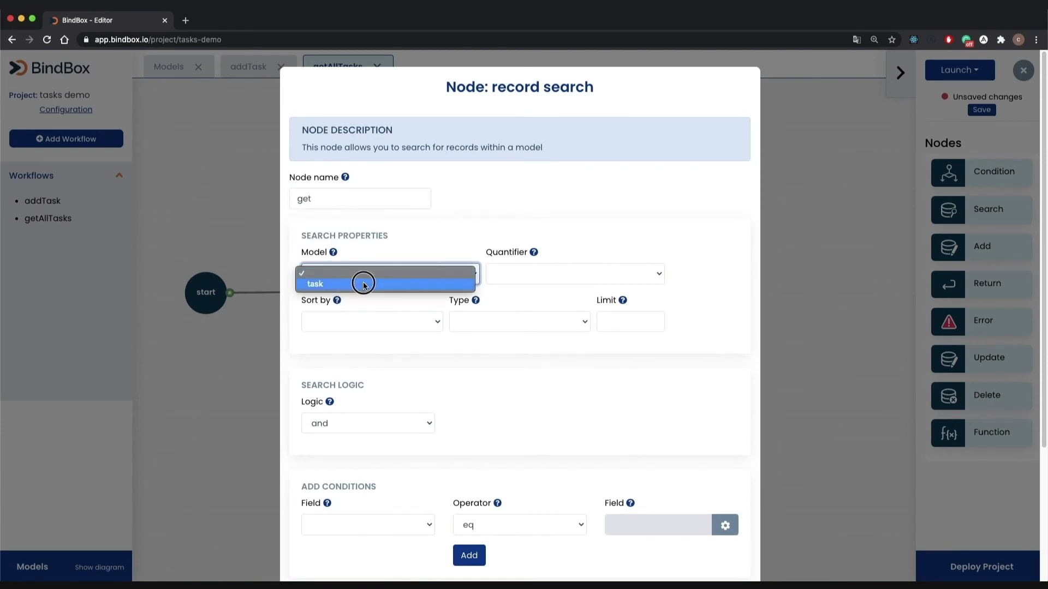
pyautogui.click(362, 283)
pyautogui.click(503, 280)
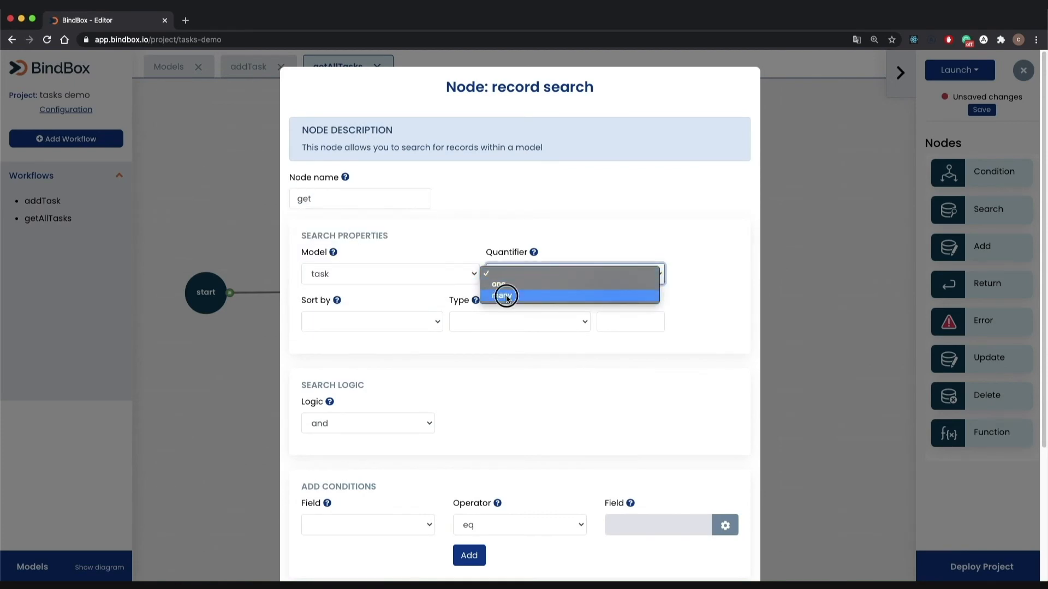
pyautogui.click(506, 294)
pyautogui.scroll(-1, 434, 378)
pyautogui.scroll(-4, 435, 376)
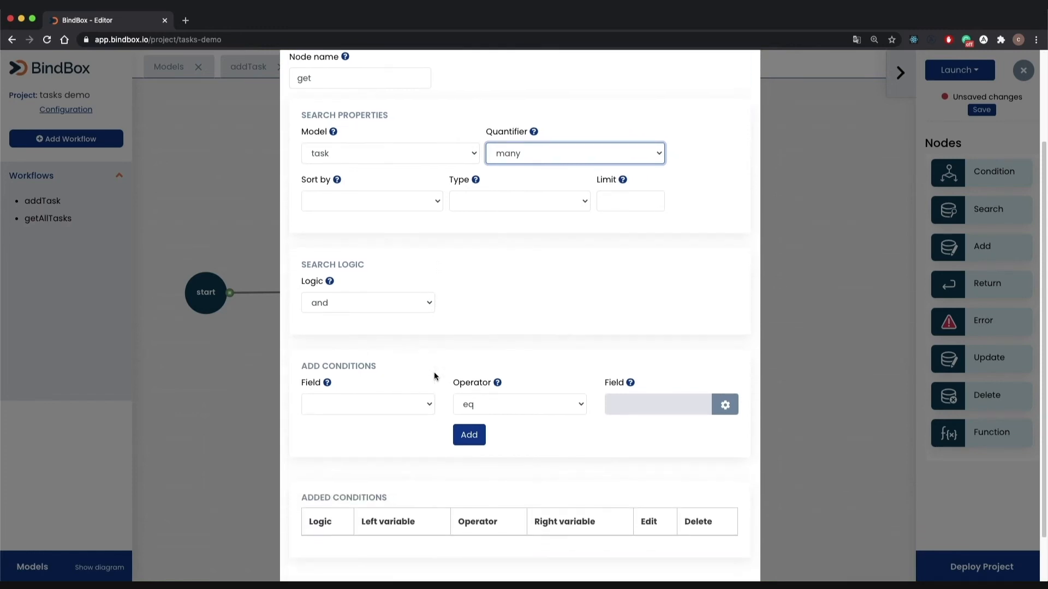
pyautogui.scroll(-3, 435, 375)
pyautogui.click(458, 548)
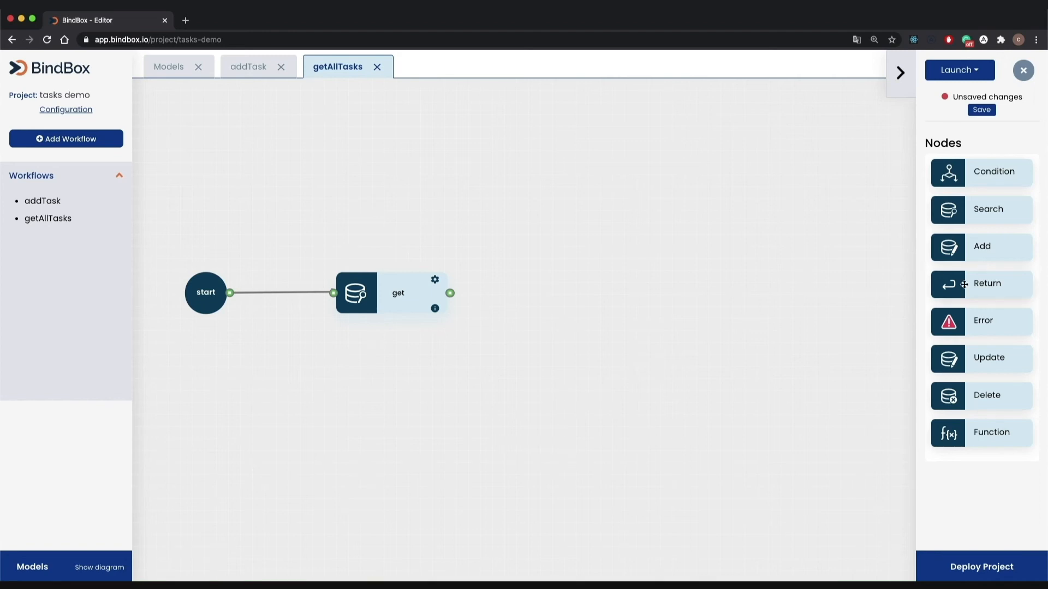
# Step: Connect a new Return node after the get node, named end and returning the task context value
pyautogui.moveTo(1006, 290)
pyautogui.mouseDown()
pyautogui.moveTo(620, 353)
pyautogui.moveTo(608, 293)
pyautogui.moveTo(636, 300)
pyautogui.moveTo(605, 287)
pyautogui.mouseUp()
pyautogui.moveTo(449, 293); pyautogui.dragTo(569, 293)
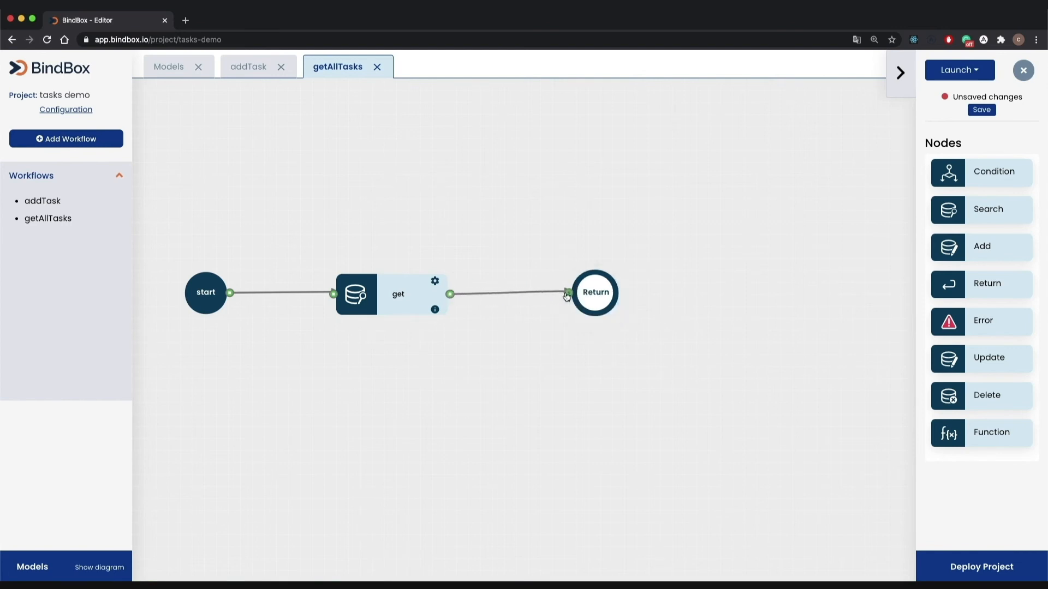
pyautogui.doubleClick(603, 293)
pyautogui.click(396, 200)
pyautogui.write('end')
pyautogui.click(405, 281)
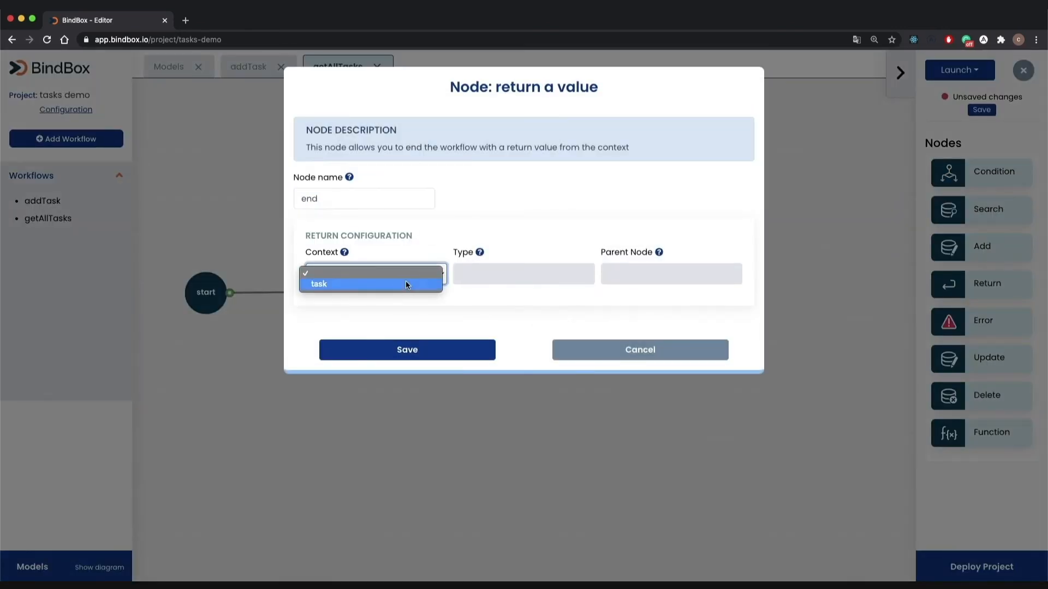
pyautogui.click(405, 283)
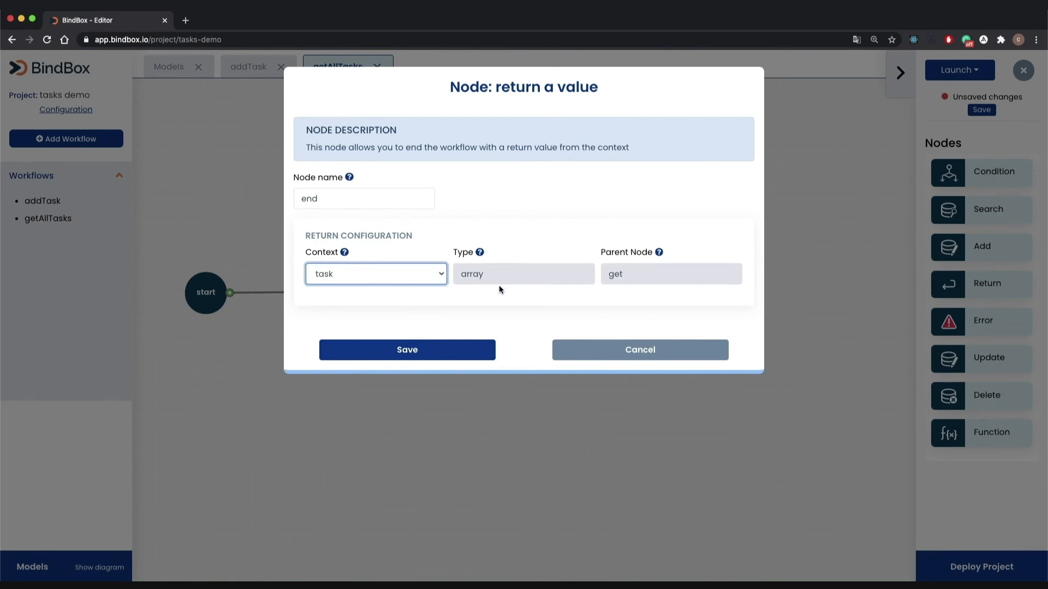
pyautogui.click(453, 350)
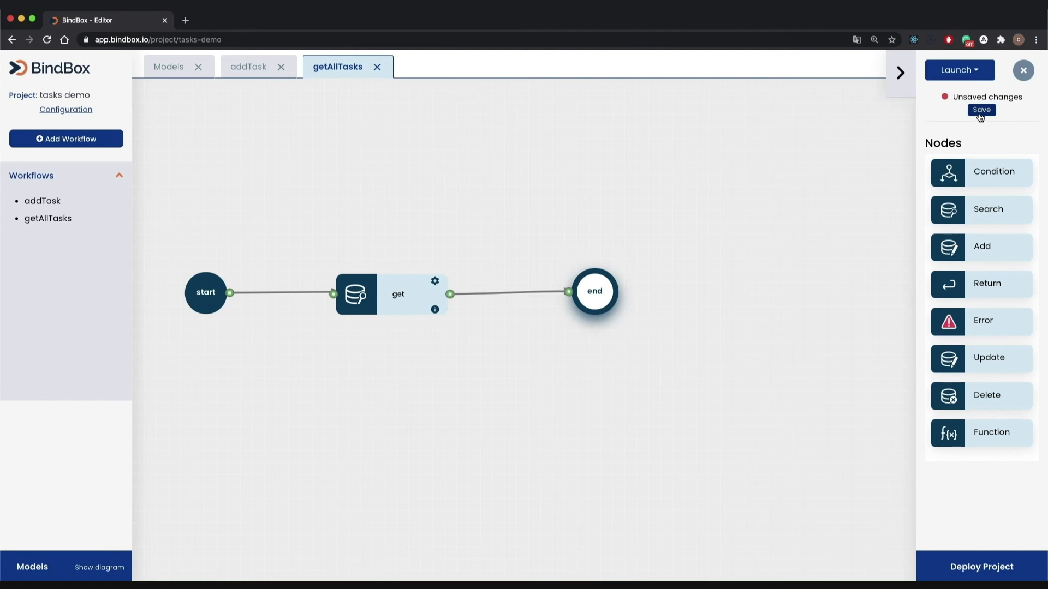
# Step: Save the project changes and launch the Develop environment's API playground
pyautogui.click(981, 110)
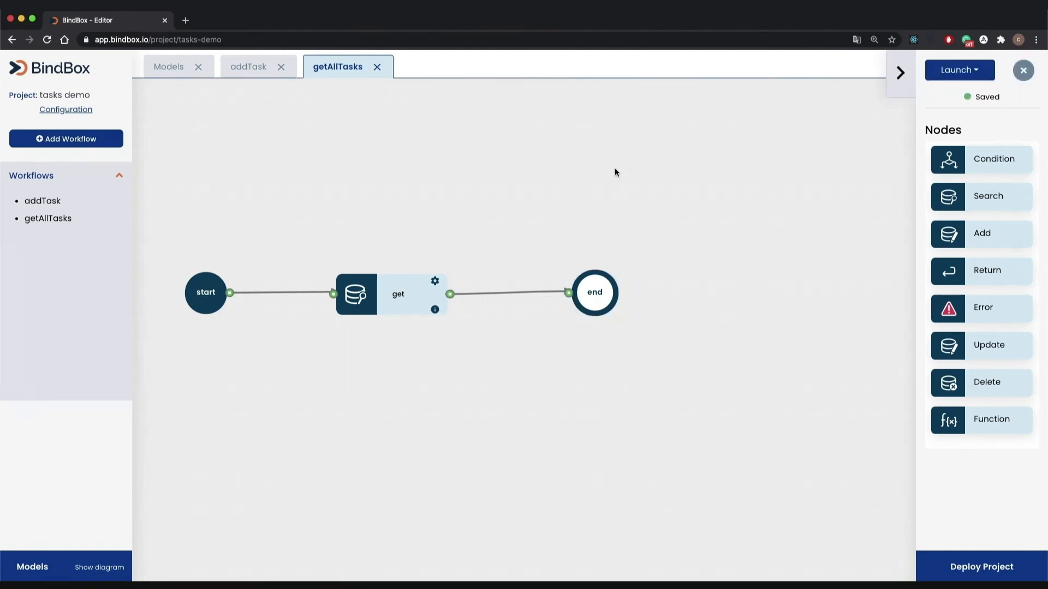
pyautogui.click(959, 70)
pyautogui.click(961, 93)
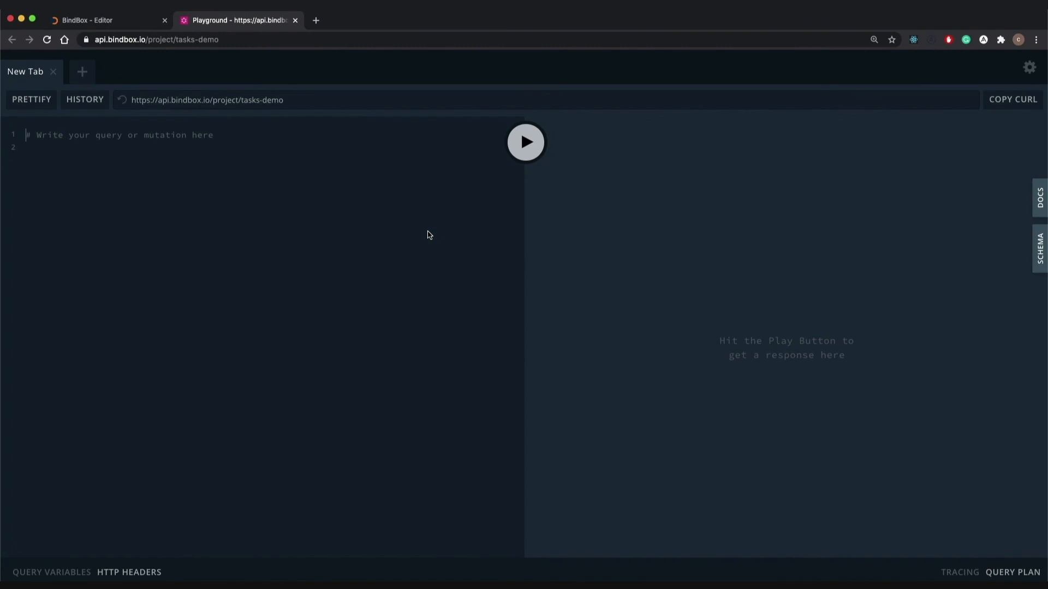
# Step: Examine the generated API's documentation and schema for the available queries, mutations and Task type
pyautogui.click(1038, 202)
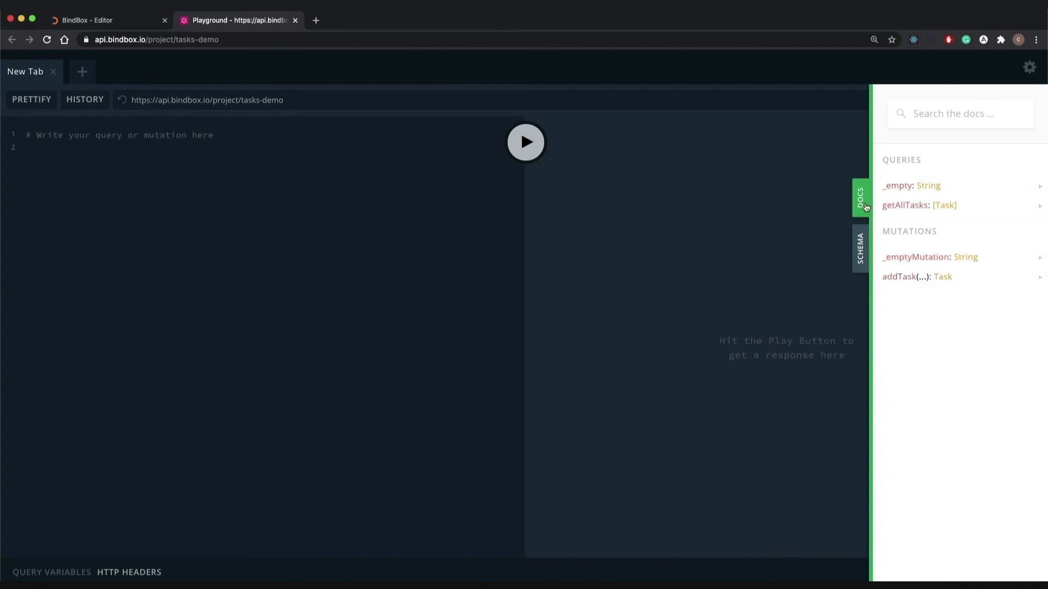
pyautogui.click(861, 247)
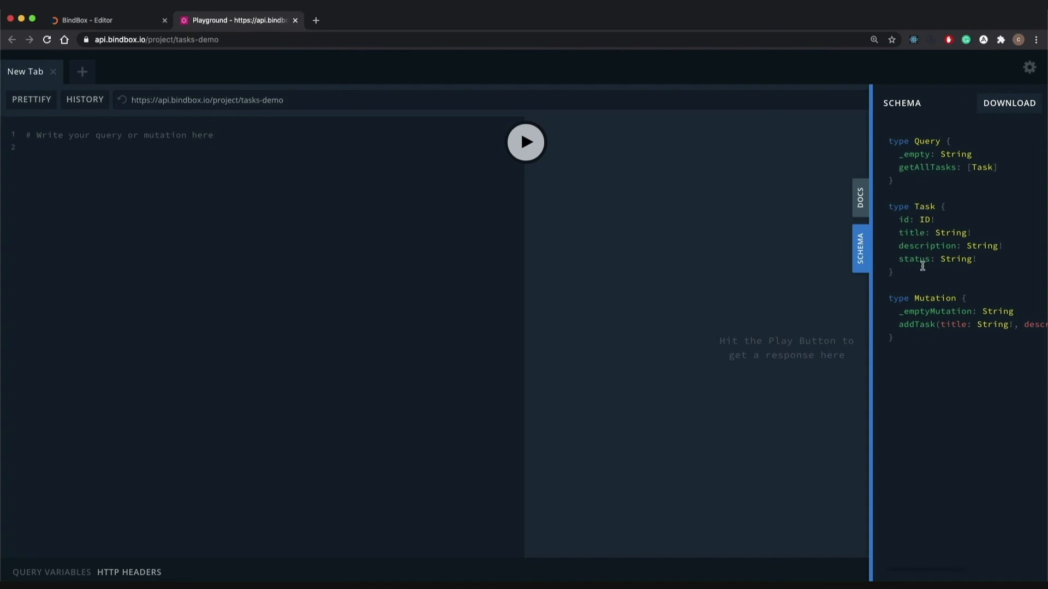
pyautogui.click(861, 257)
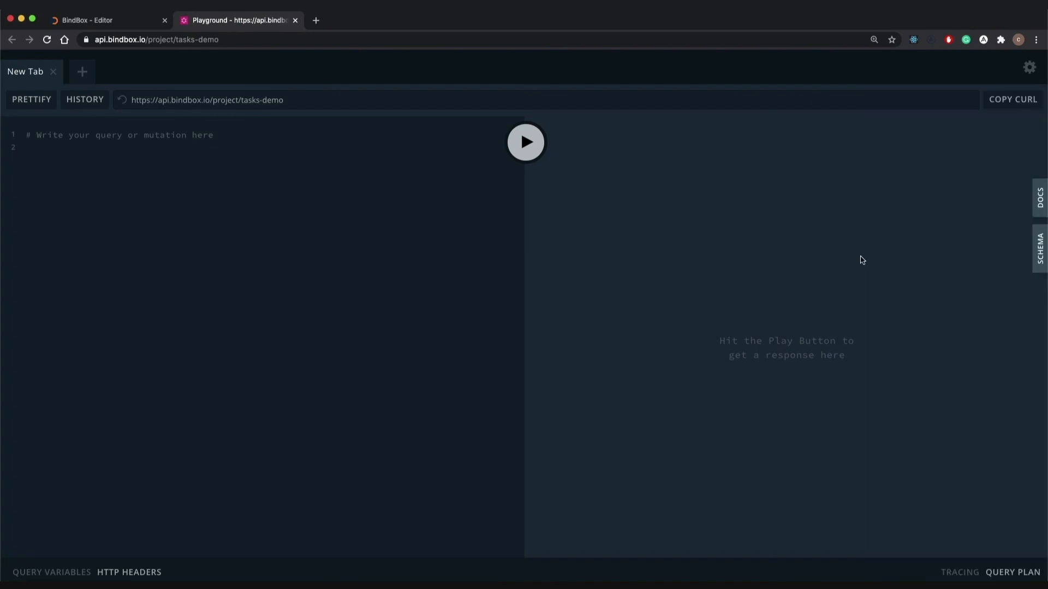
# Step: Write a mutation named add that calls addTask with title "task 1", description "task description" and status "active"
pyautogui.click(131, 161)
pyautogui.write('mutation add{')
pyautogui.press('Return')
pyautogui.write('addTask(title: "task 1", description: "')
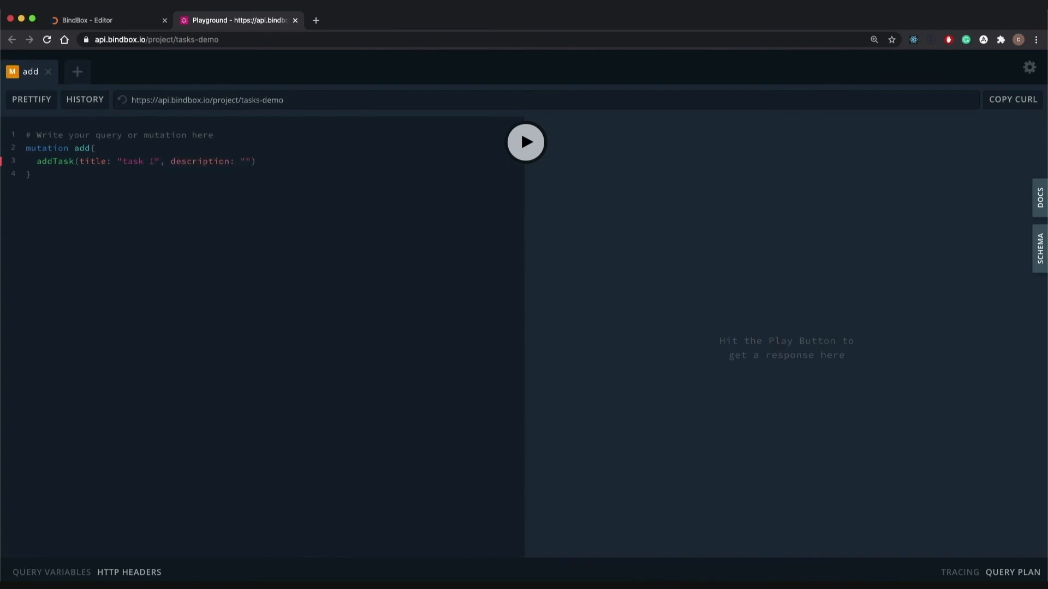
pyautogui.write('task description"')
pyautogui.write(', status: "active")')
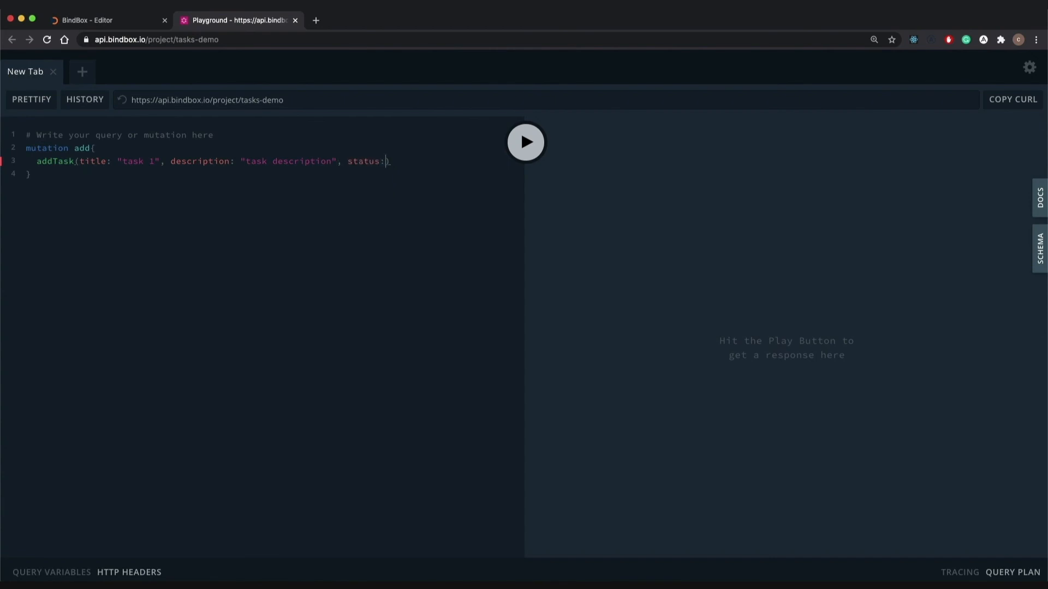
# Step: Have the addTask mutation return id, title, description and status, and run it
pyautogui.write('{')
pyautogui.press('Return')
pyautogui.write('id')
pyautogui.press('Return')
pyautogui.write('title')
pyautogui.press('Return')
pyautogui.write('description')
pyautogui.press('Return')
pyautogui.write('status')
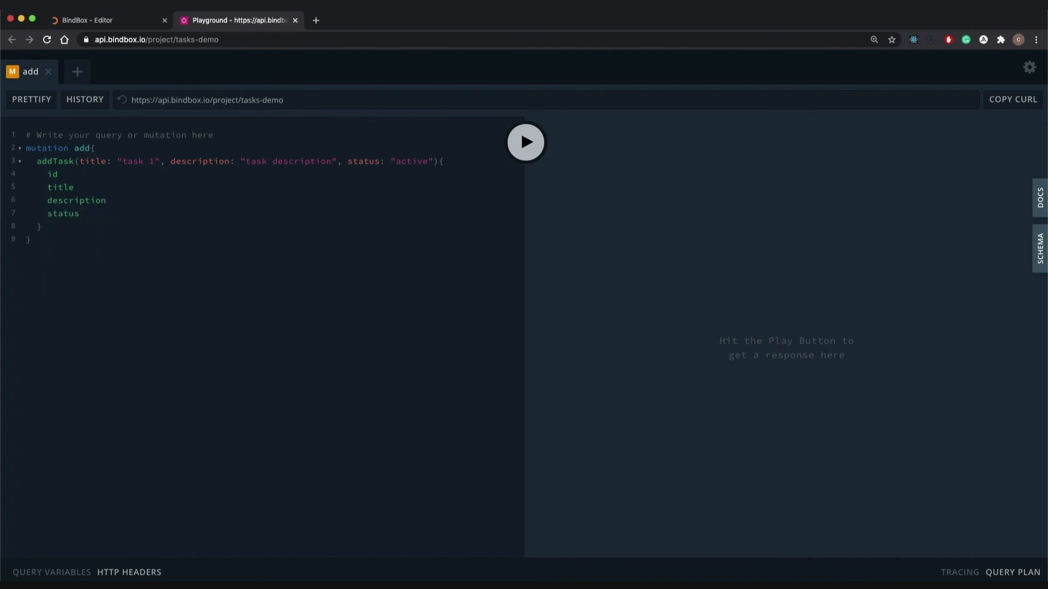
pyautogui.click(527, 145)
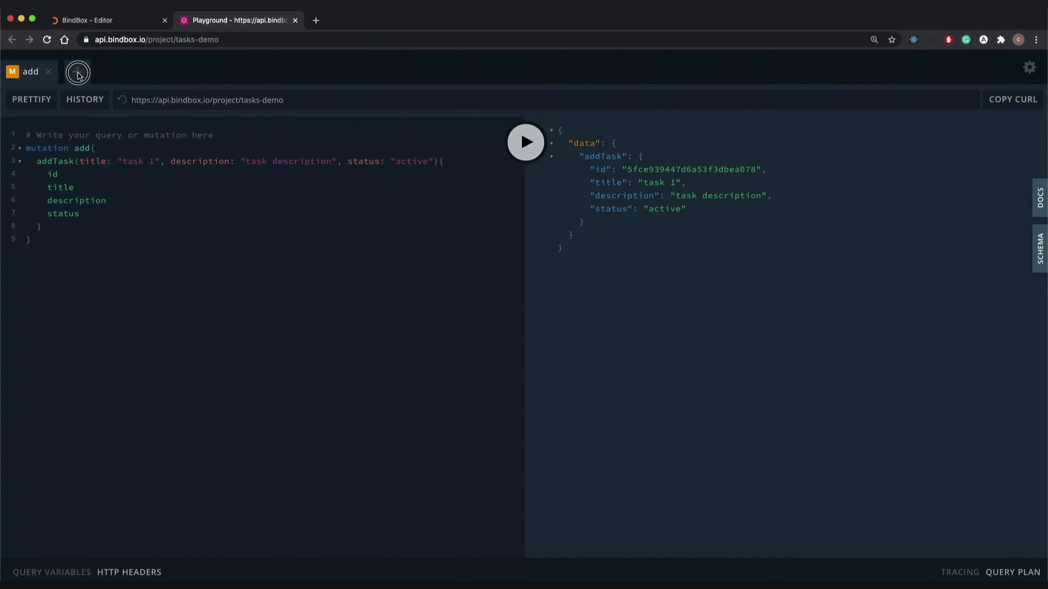
# Step: Start a query named get in a new playground tab, calling getAllTasks with a block for its subfields
pyautogui.click(77, 71)
pyautogui.write('query get{   ')
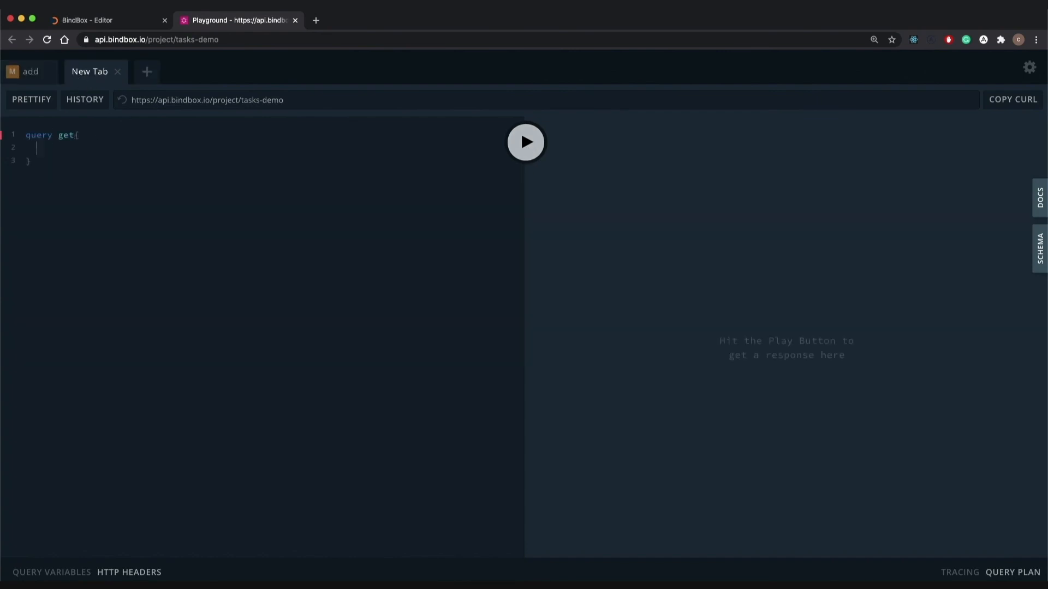
pyautogui.write('getAllTasks{')
pyautogui.press('Return')
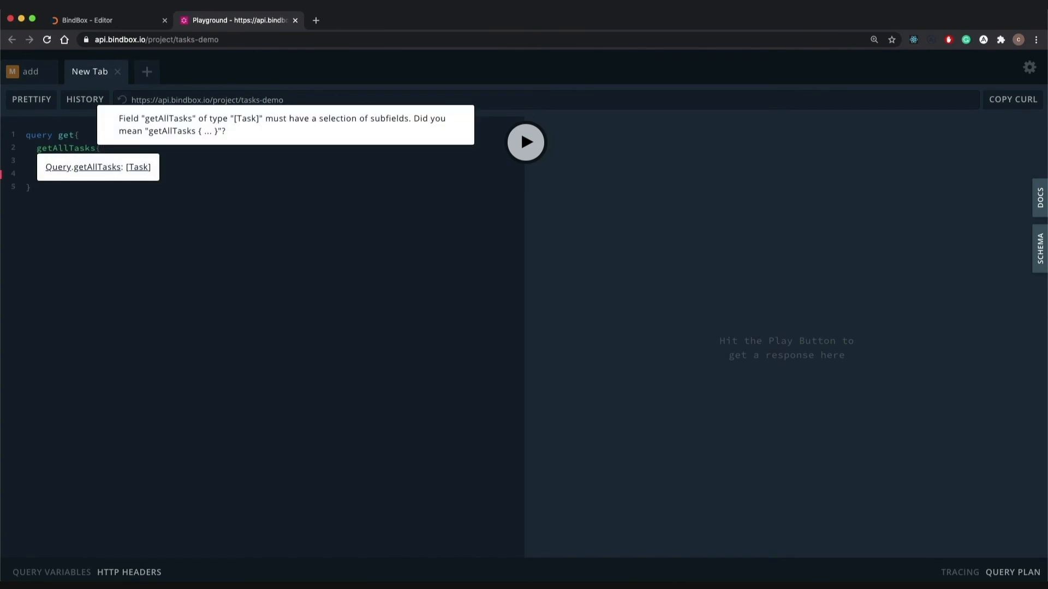
# Step: Request the id, title, description and status fields in the getAllTasks query and run it
pyautogui.write('id')
pyautogui.press('Return')
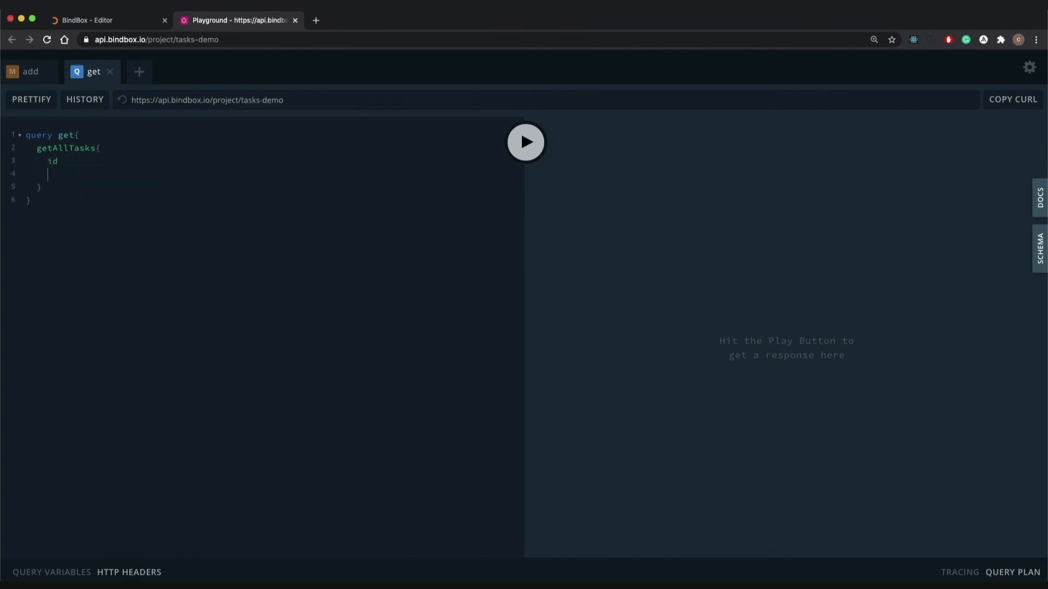
pyautogui.write('title')
pyautogui.press('Return')
pyautogui.write('description')
pyautogui.press('Return')
pyautogui.write('status')
pyautogui.click(525, 143)
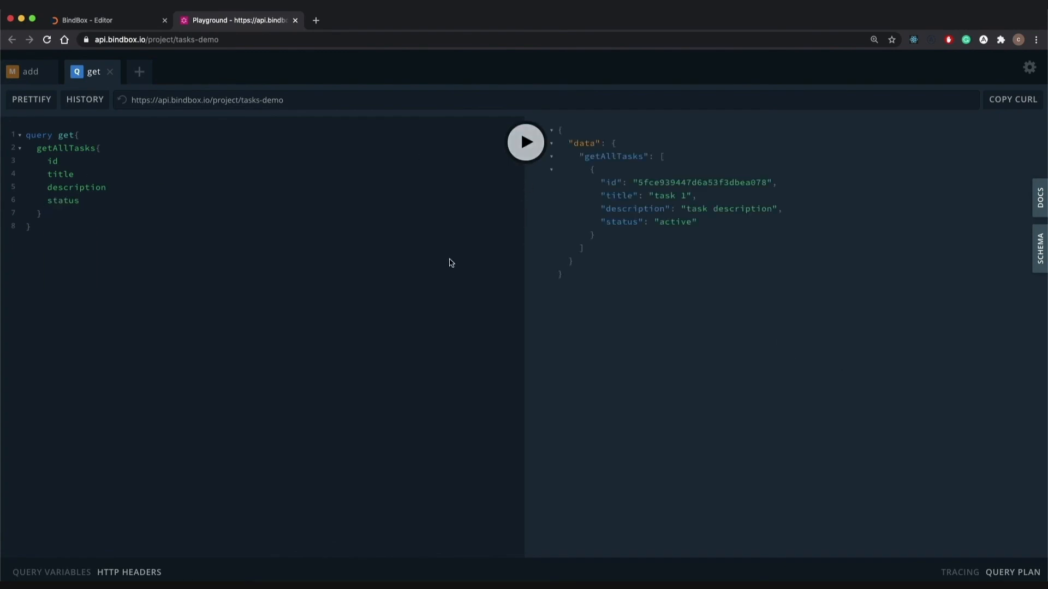
# Step: Return to the BindBox editor and deploy the project with the addTask and getAllTasks workflows included
pyautogui.click(127, 22)
pyautogui.click(978, 69)
pyautogui.click(978, 69)
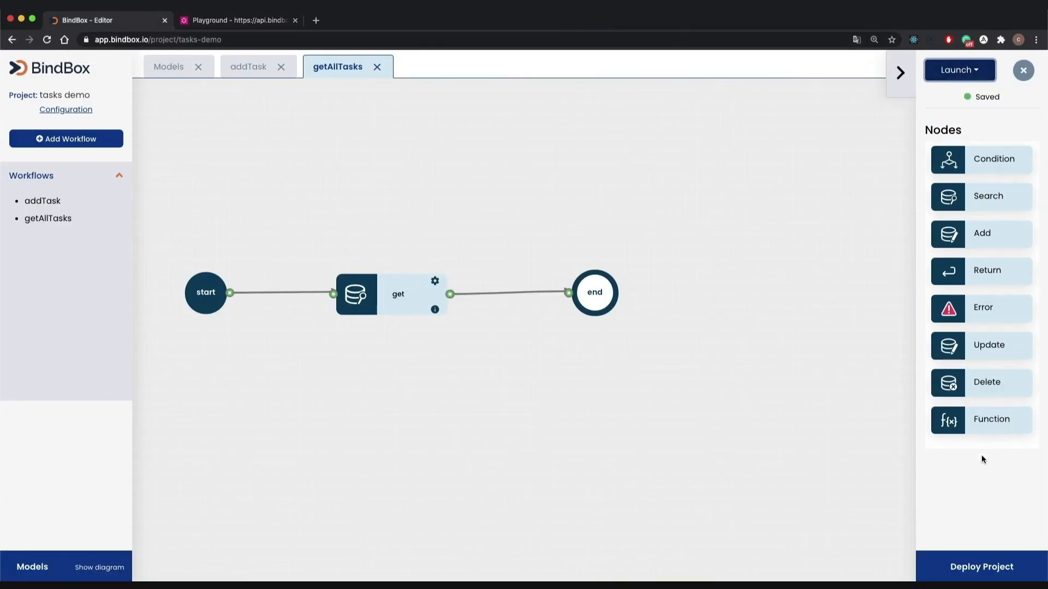
pyautogui.click(971, 558)
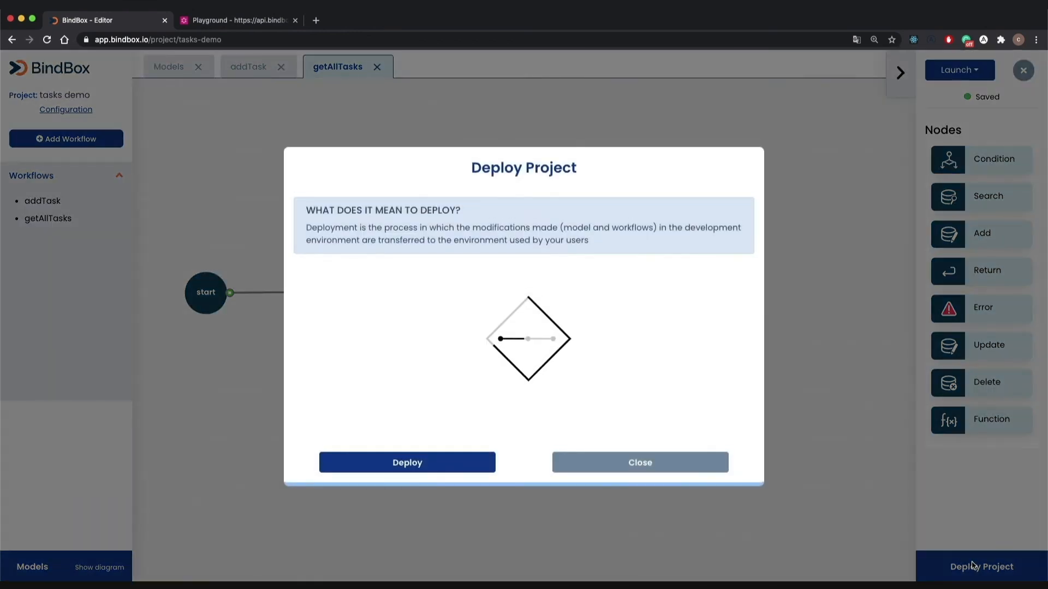
pyautogui.click(540, 342)
pyautogui.click(540, 369)
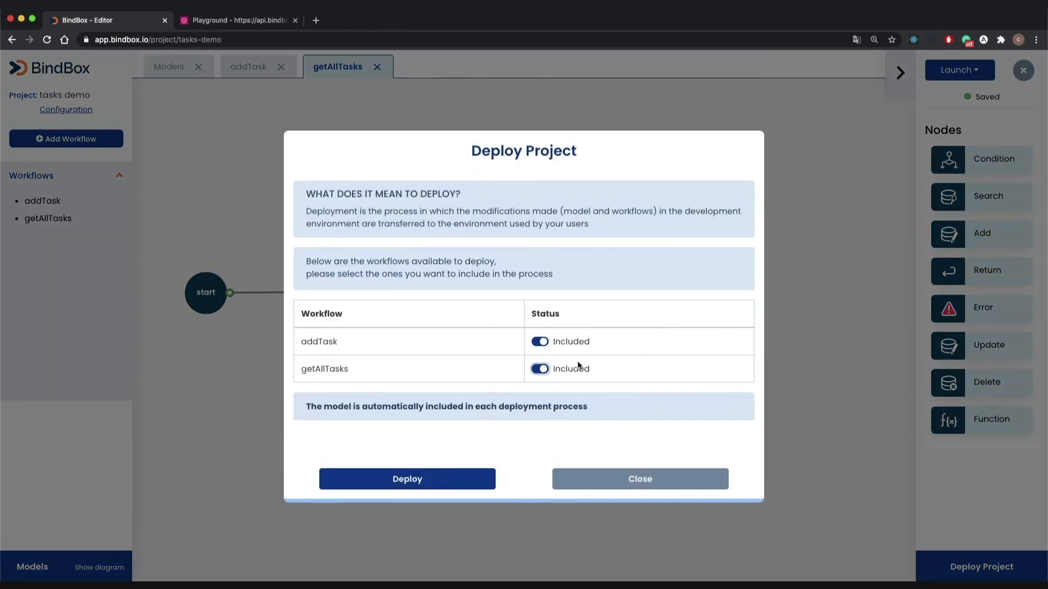
pyautogui.click(402, 476)
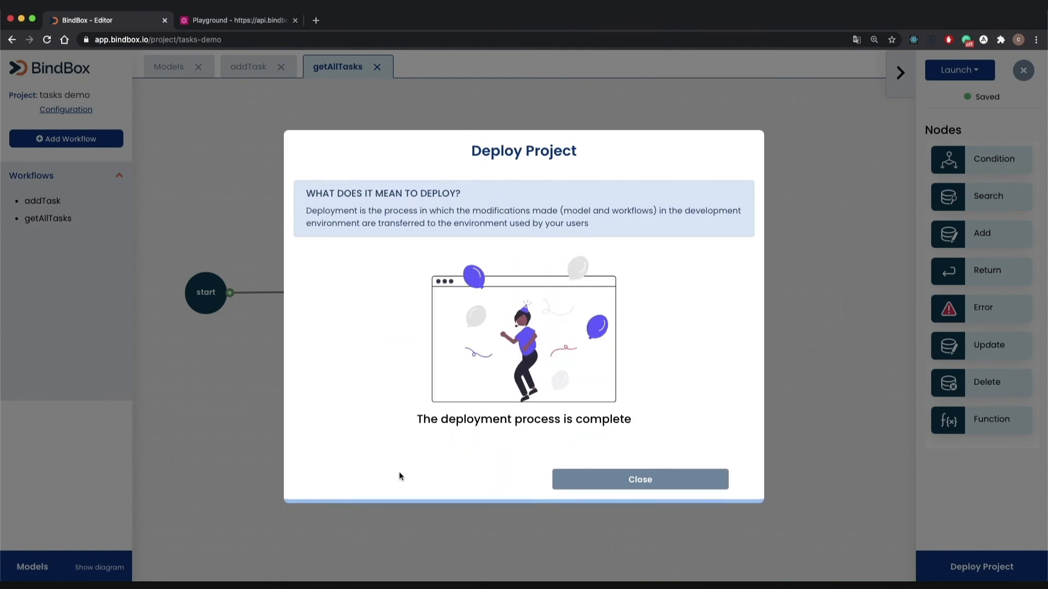
pyautogui.click(631, 485)
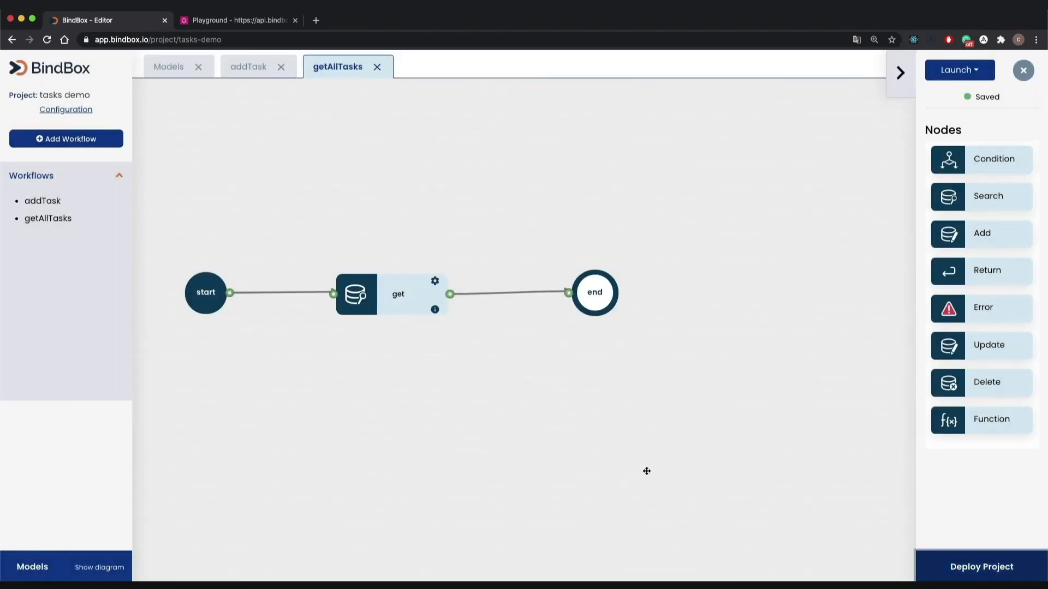
# Step: Launch the Master environment's playground, check its API documentation, and return to the BindBox editor
pyautogui.click(964, 71)
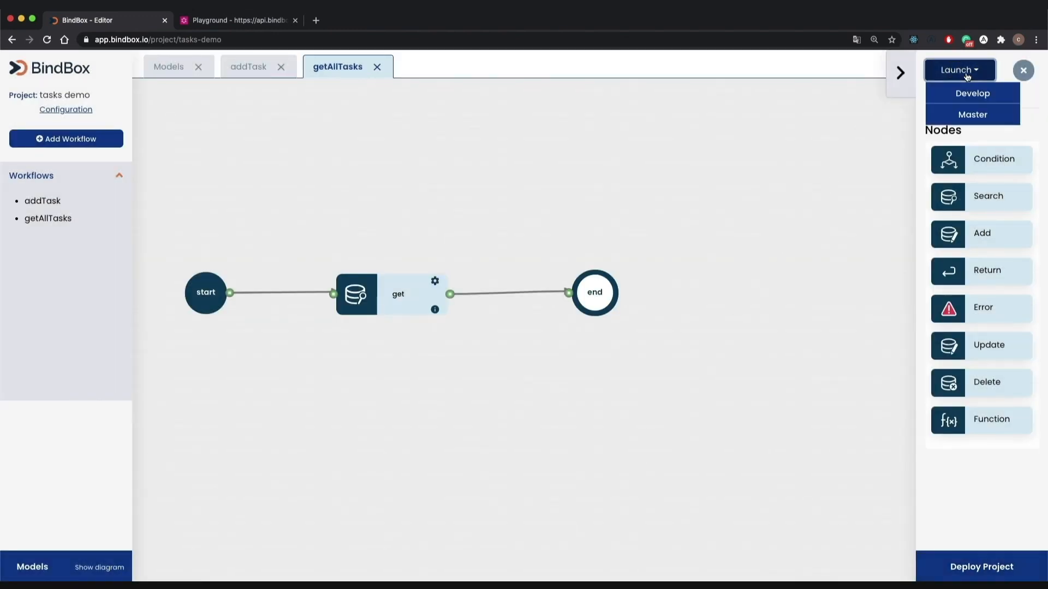
pyautogui.click(966, 115)
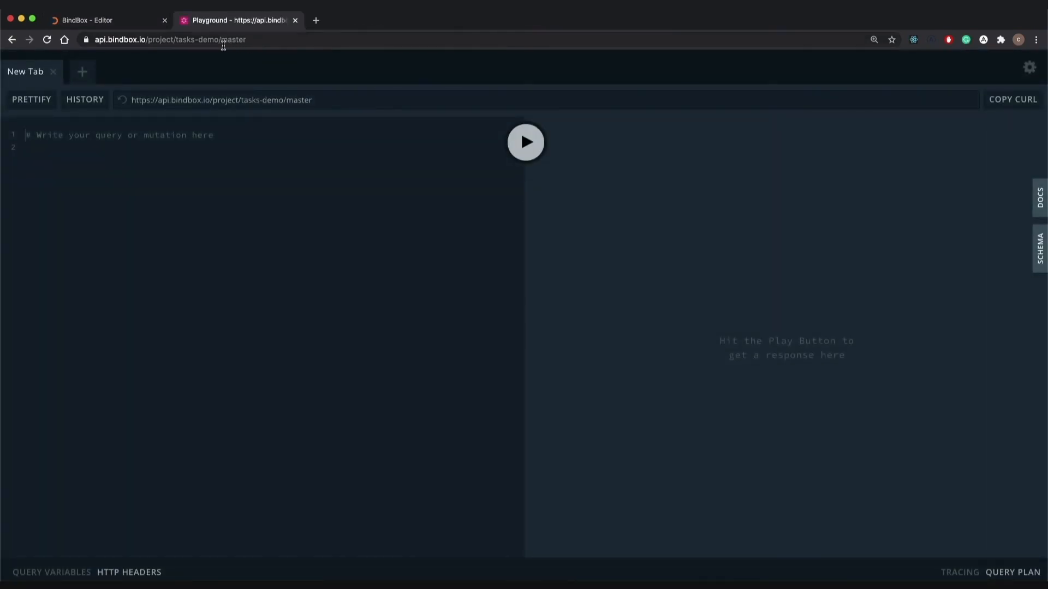
pyautogui.click(1037, 195)
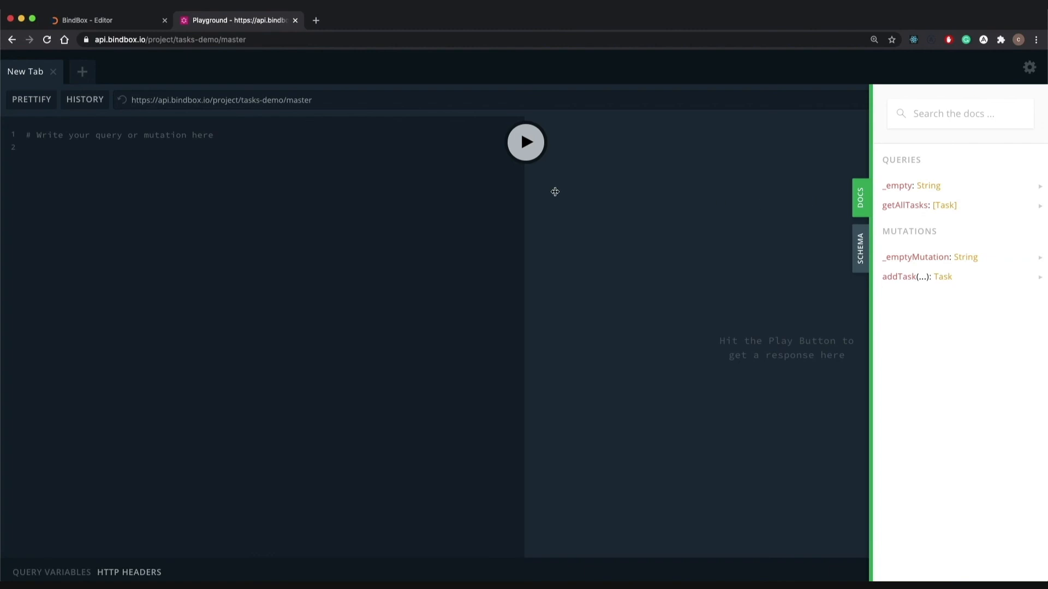
pyautogui.click(133, 20)
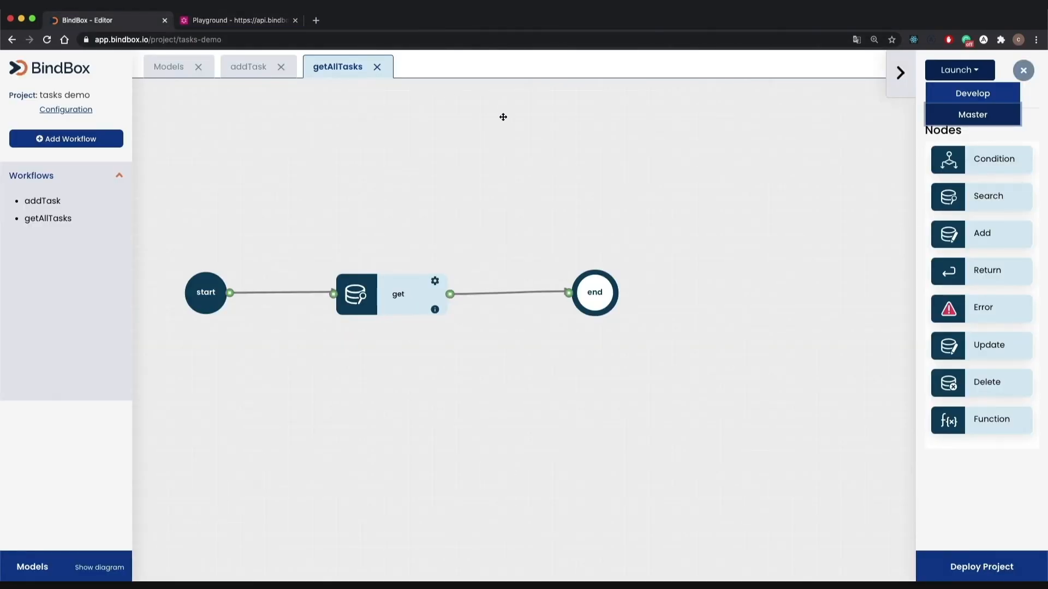